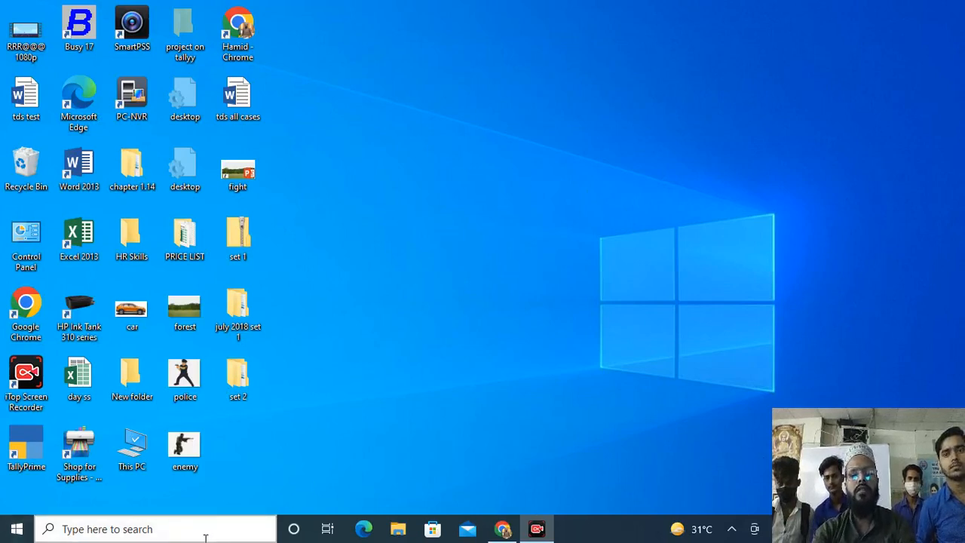
Step: Open Word with a new blank document
key("super+r")
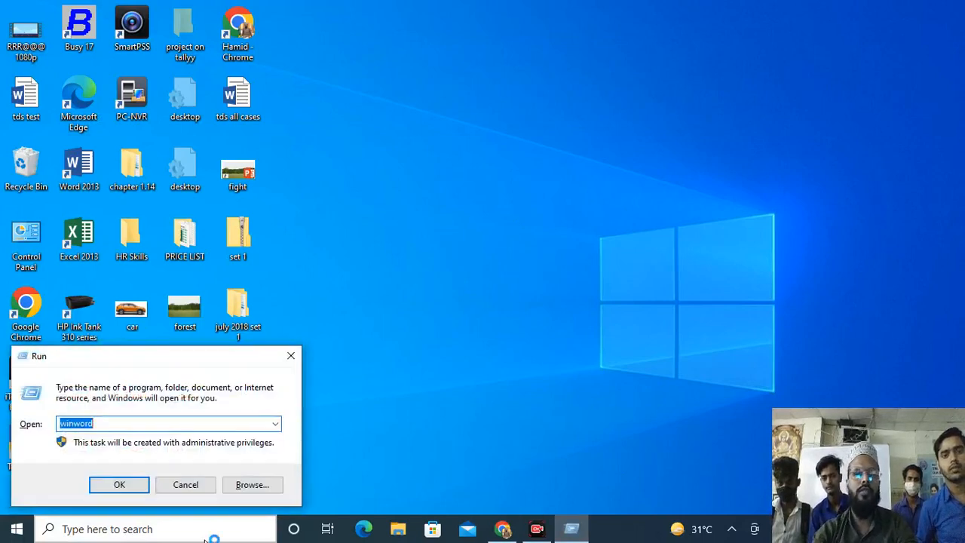
key("Return")
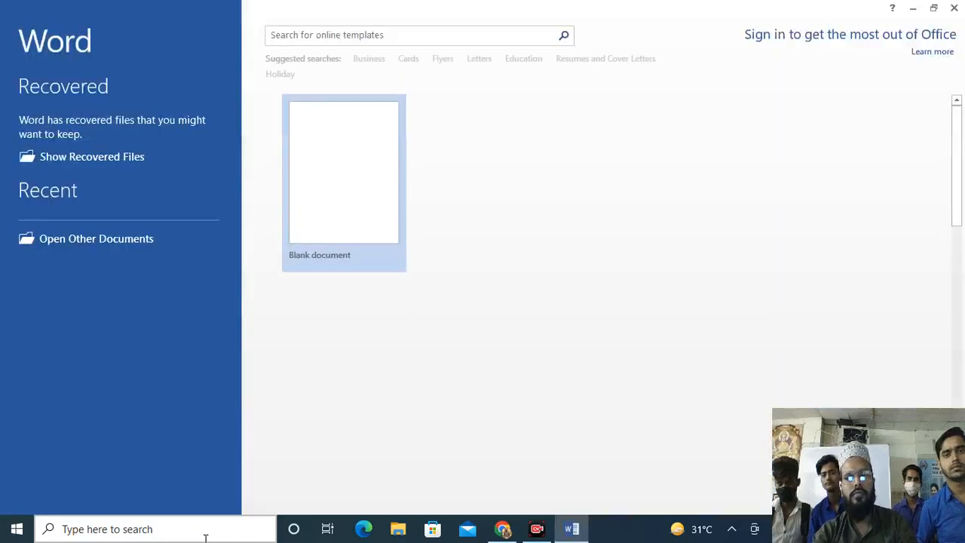
left_click(359, 151)
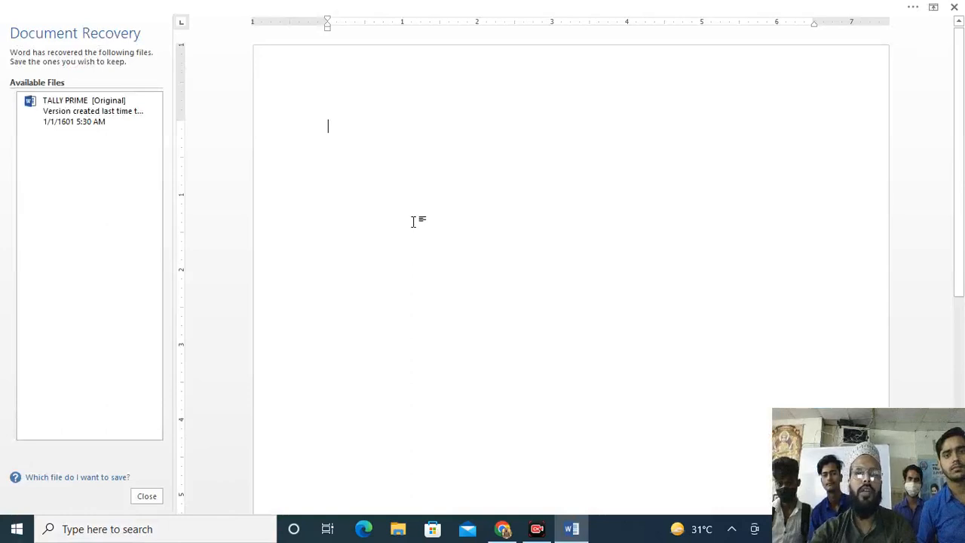
Step: Generate sample text in the blank document with the formula =rand(8,4)
type("=")
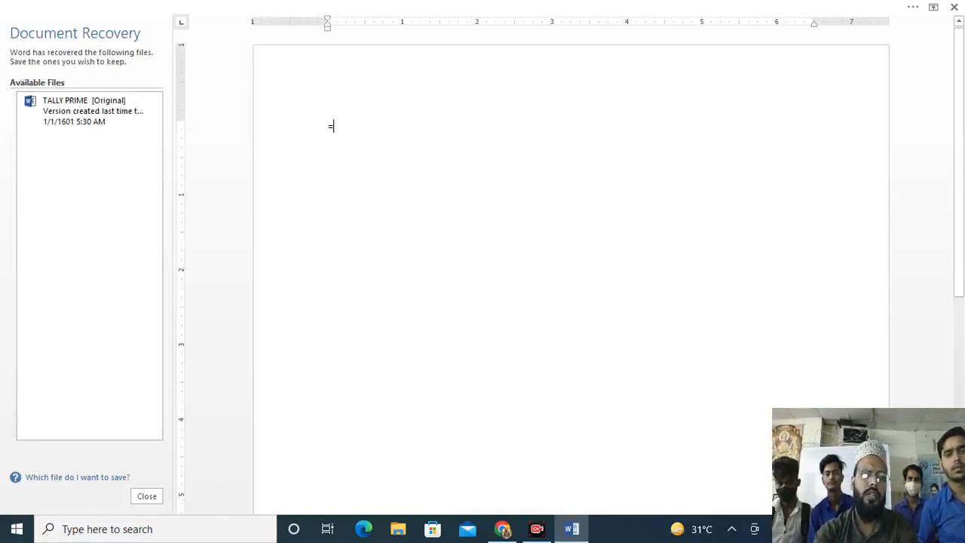
type("rand")
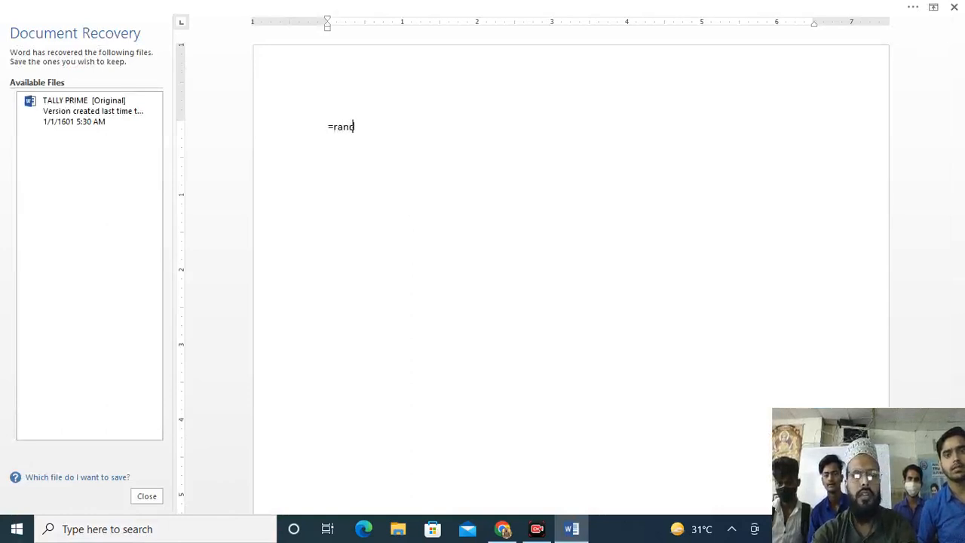
type("(8.4")
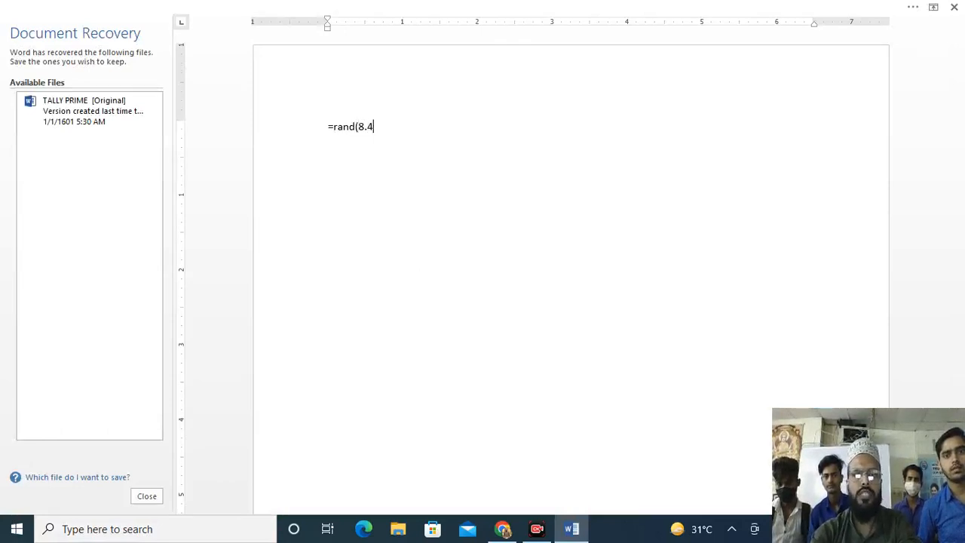
key("BackSpace")
key("BackSpace")
type(",4)")
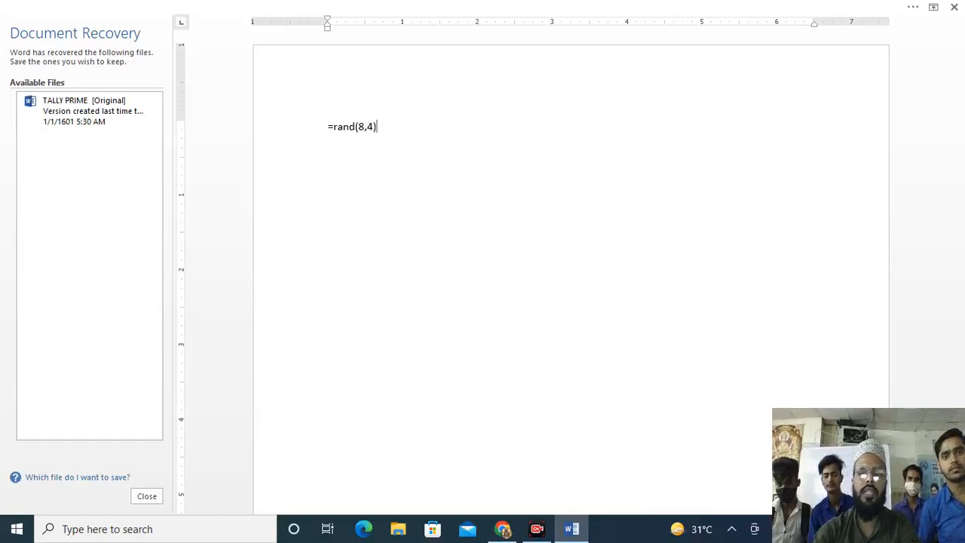
key("Return")
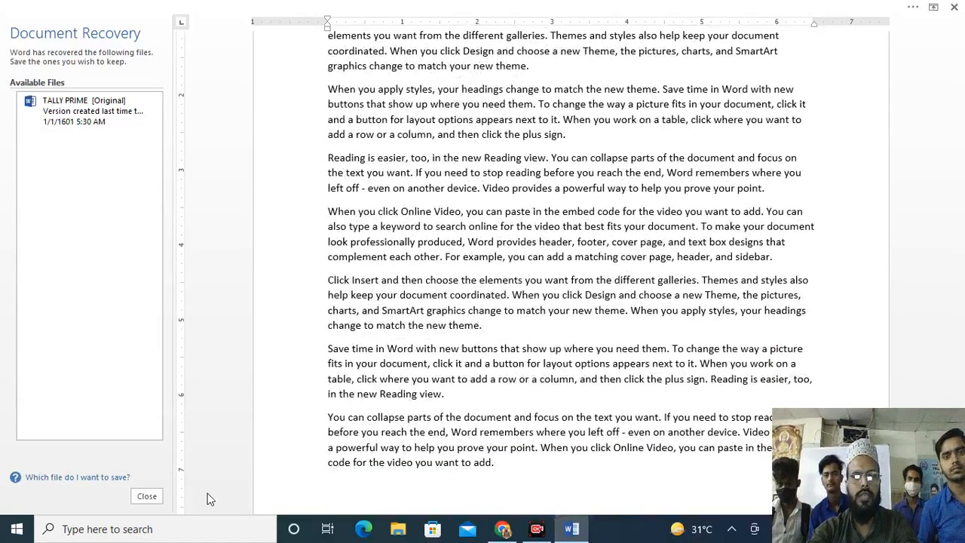
Step: Close the Document Recovery pane and set the ribbon to stay displayed with its tabs and commands
left_click(147, 496)
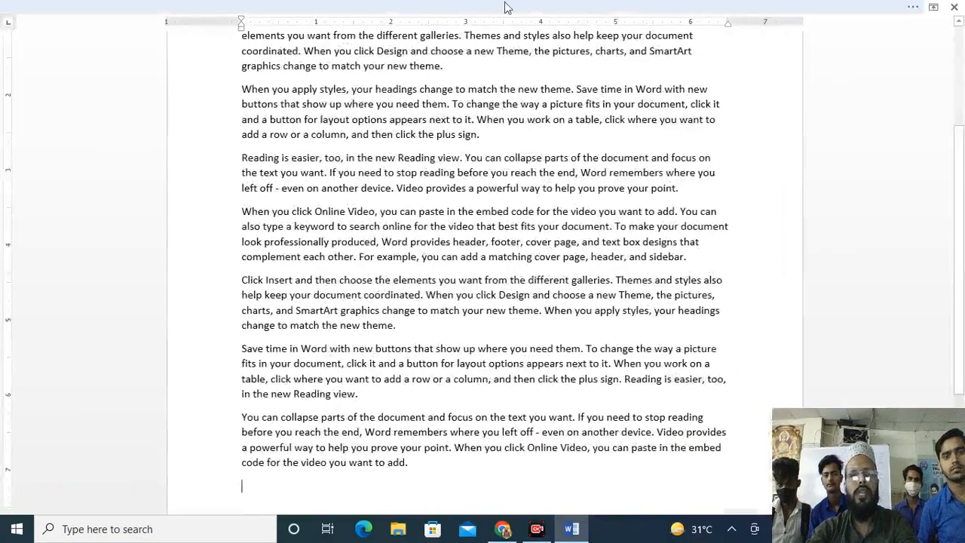
left_click(912, 7)
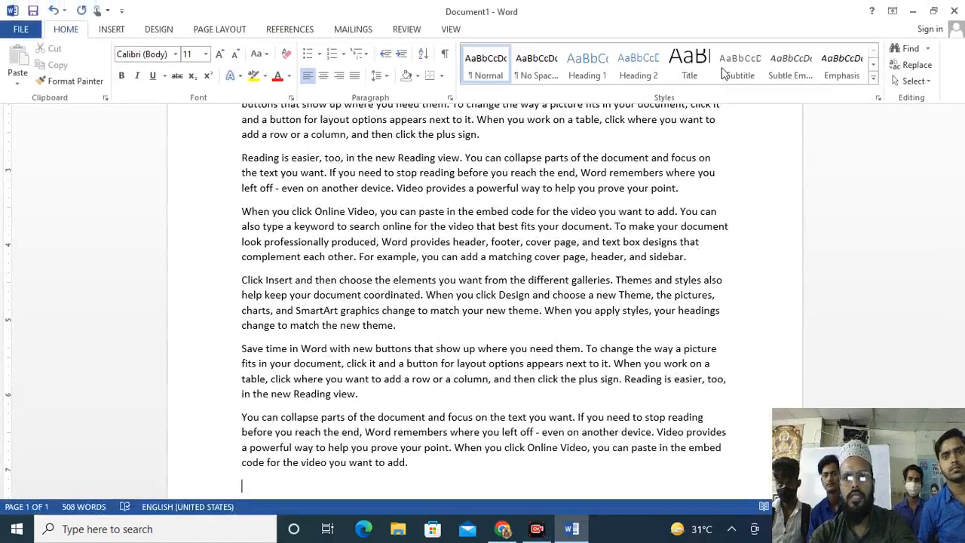
left_click(892, 11)
left_click(840, 110)
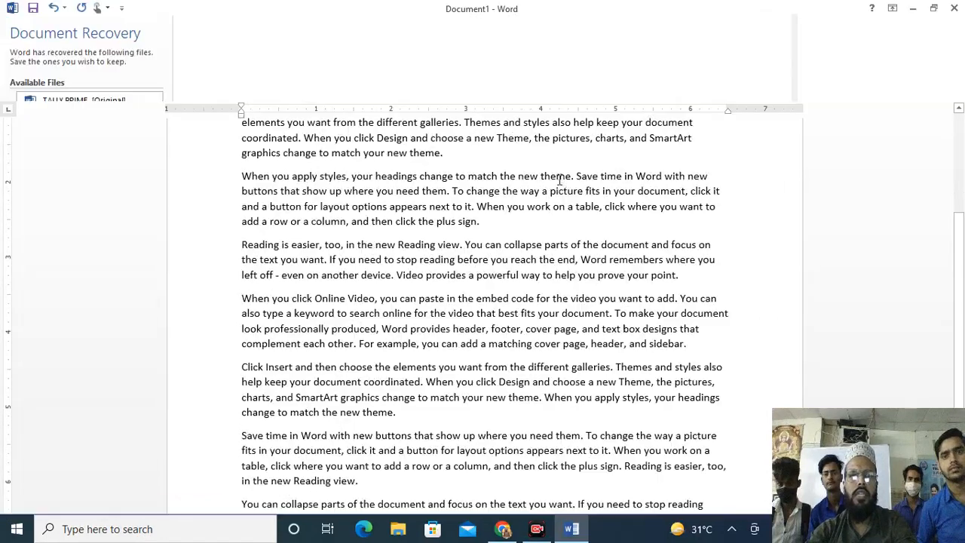
scroll(622, 255, "up", 5)
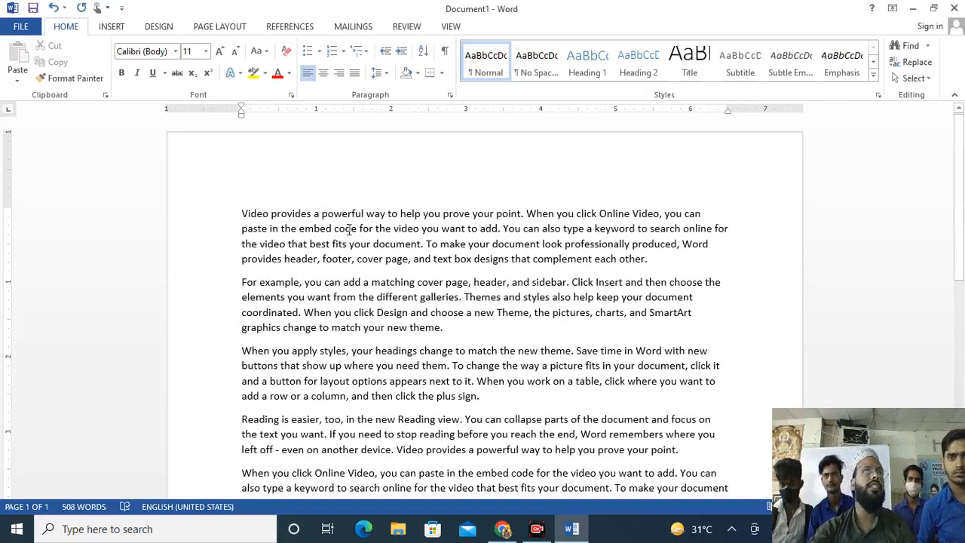
scroll(573, 290, "down", 2)
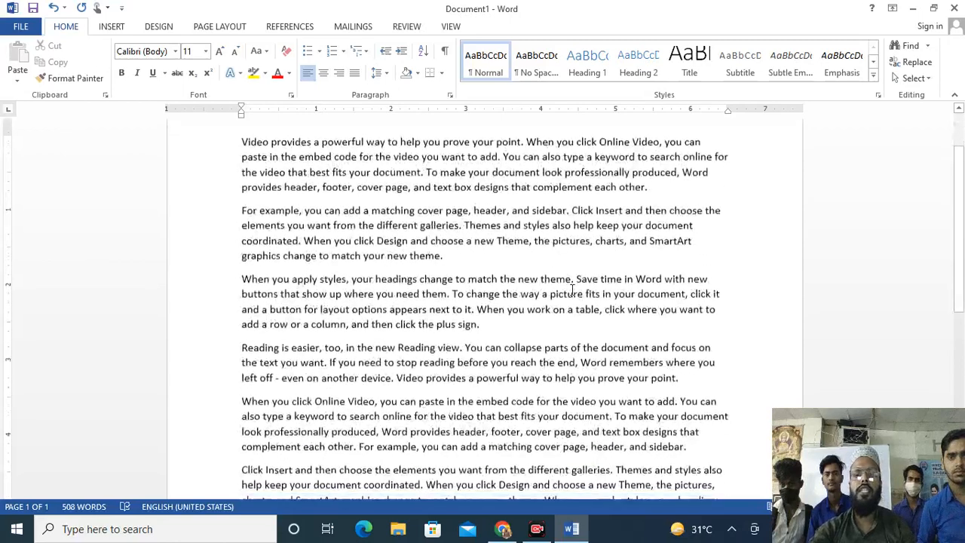
scroll(552, 305, "up", 2)
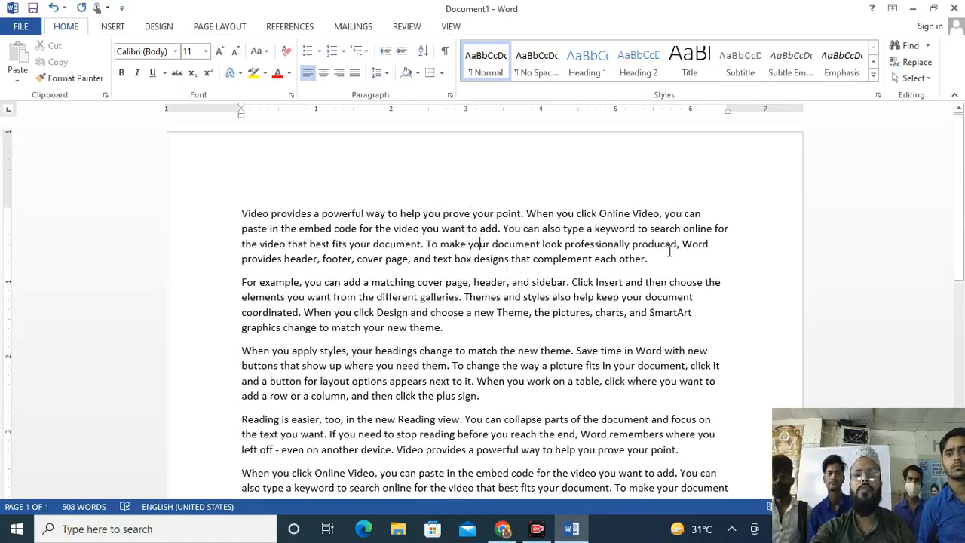
left_click(647, 260)
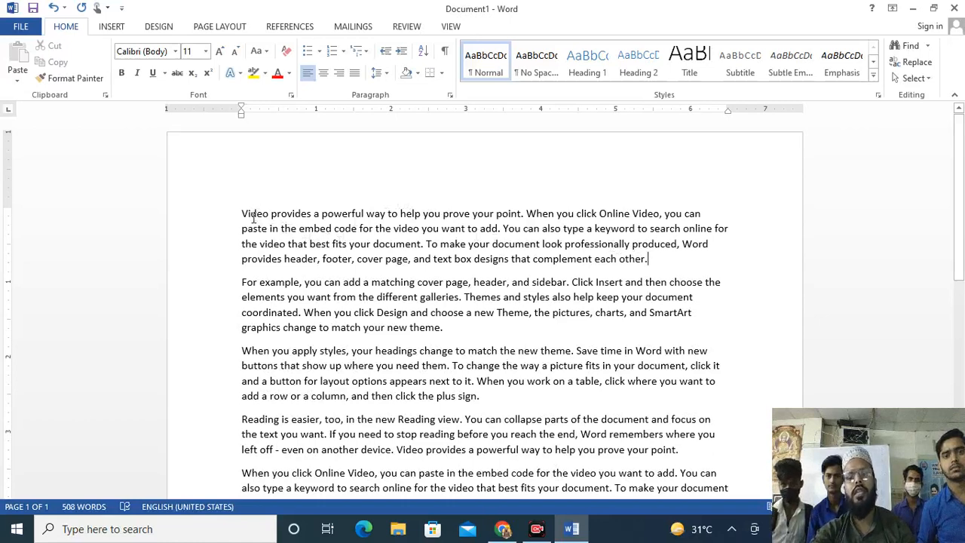
left_click(242, 214)
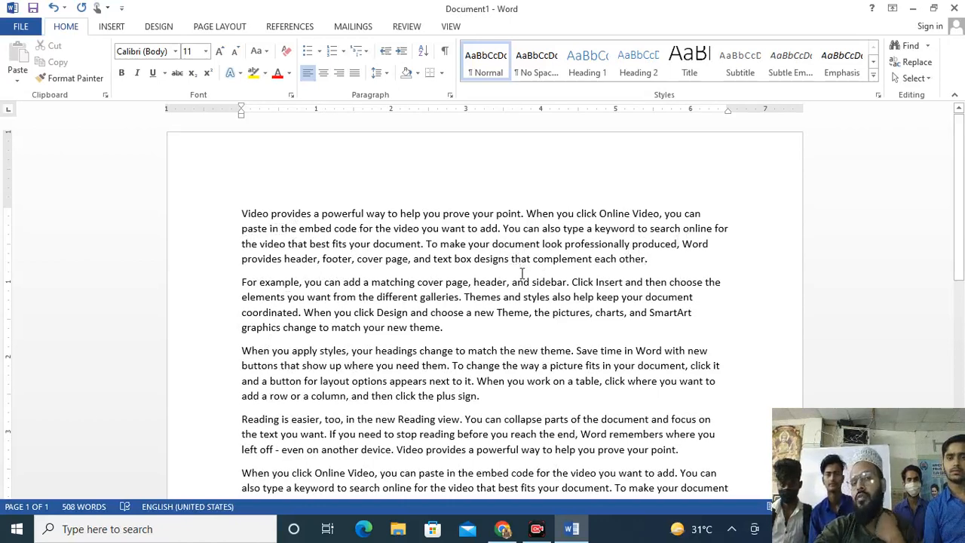
Step: Change the second paragraph, which starts with "For example", to UPPERCASE
left_click_drag(240, 282, 438, 330)
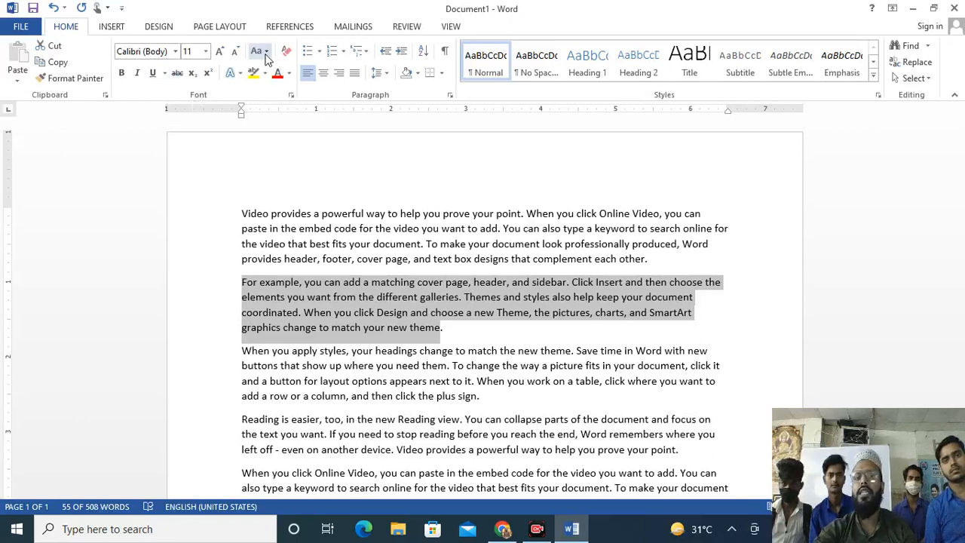
left_click(266, 55)
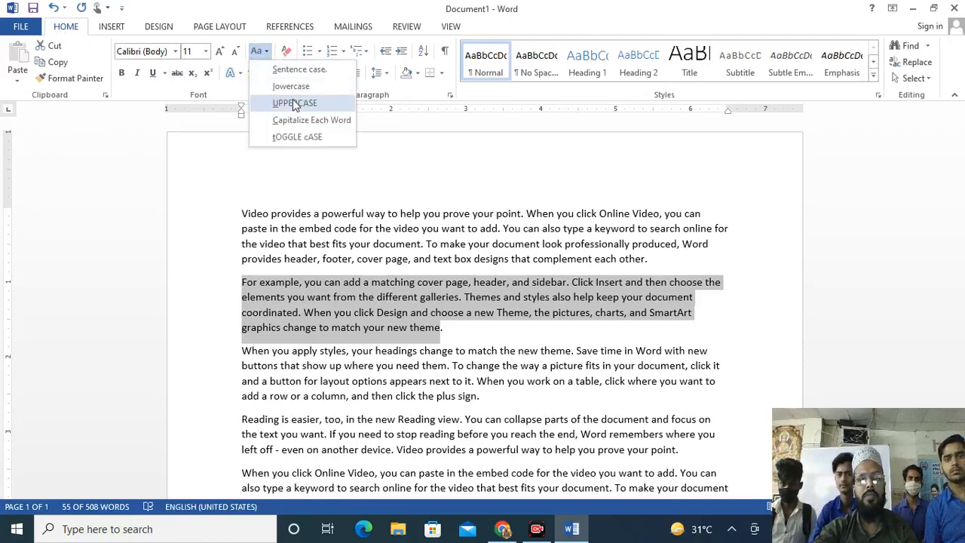
left_click(294, 103)
left_click(581, 327)
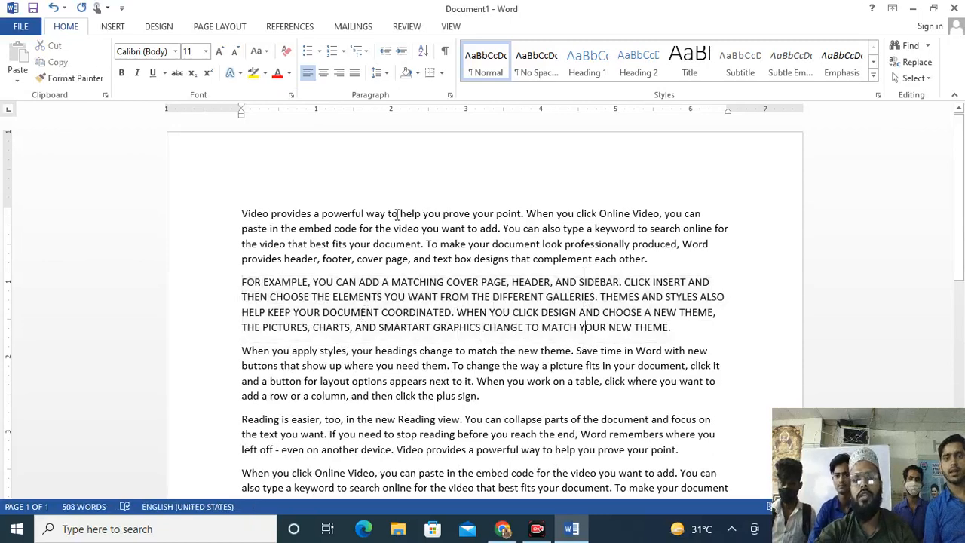
Step: Increase the font size of the whole document to 14
key("ctrl+a")
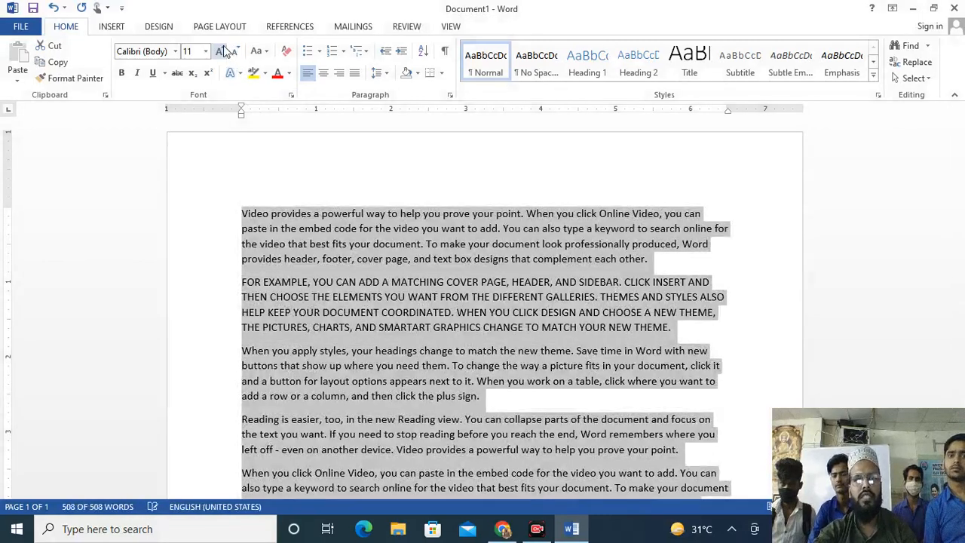
left_click(221, 50)
left_click(221, 51)
left_click(458, 226)
Step: Convert the second paragraph, the one in capital letters, to lowercase
scroll(483, 283, "down", 1)
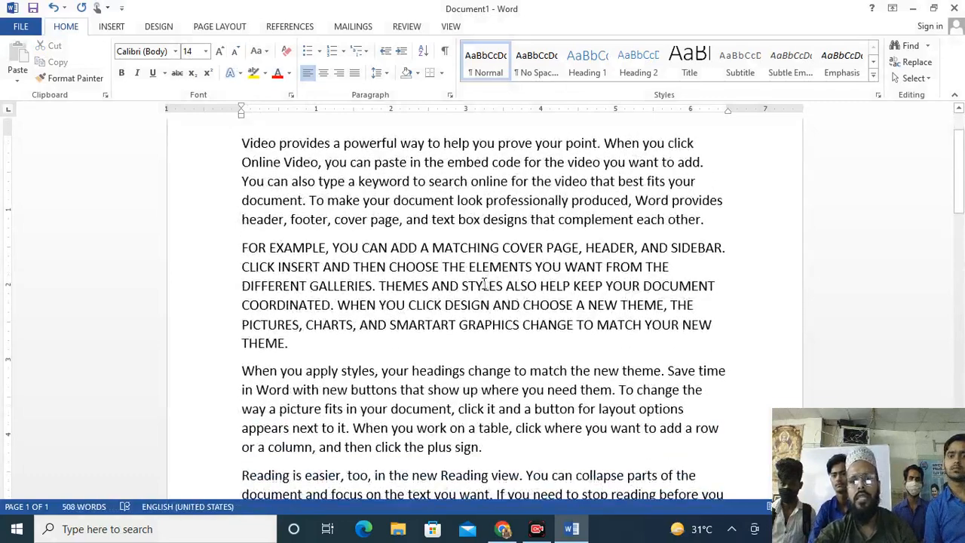
scroll(439, 282, "down", 2)
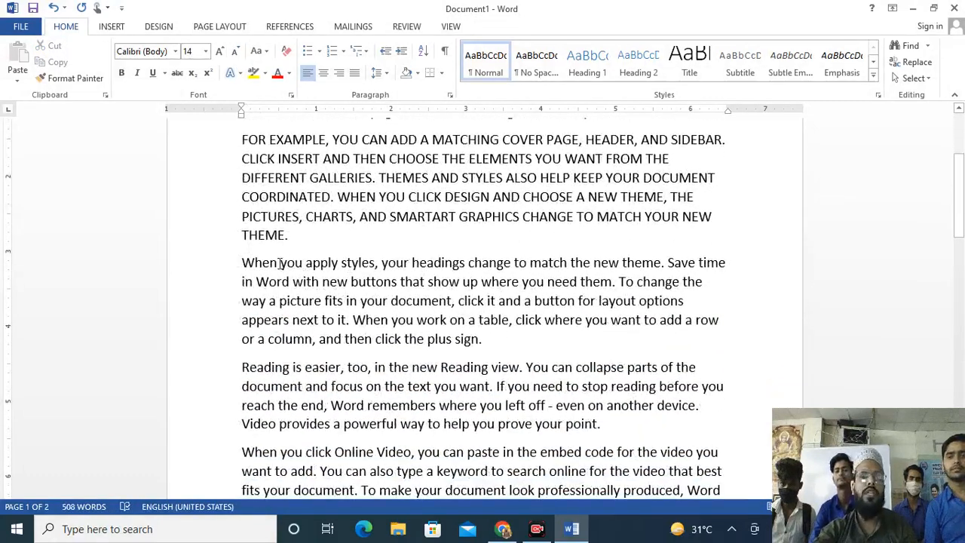
scroll(280, 263, "up", 1)
left_click_drag(241, 211, 392, 312)
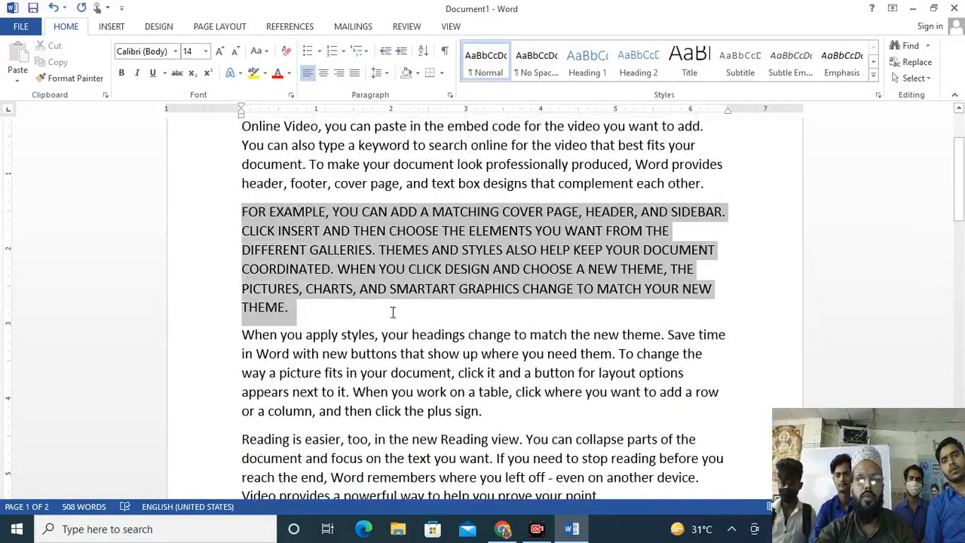
left_click(393, 312)
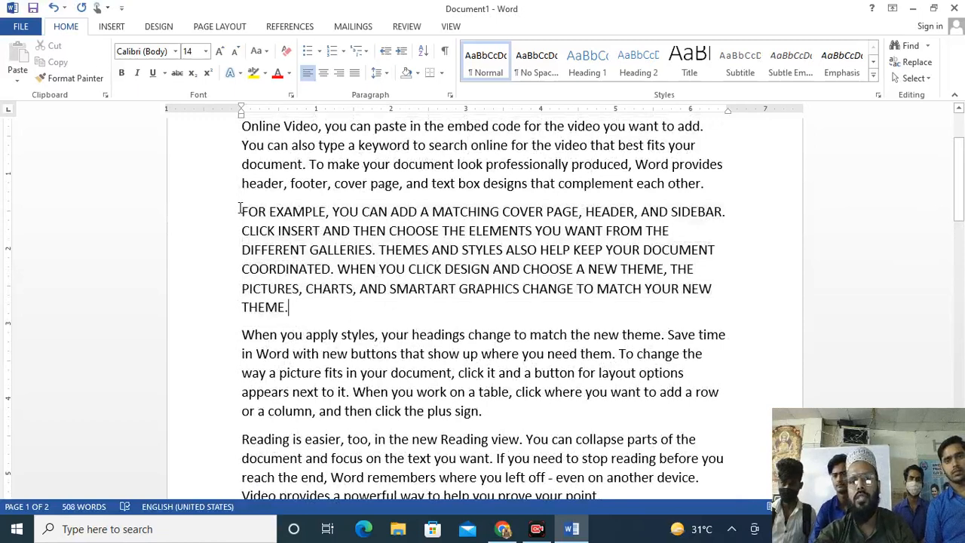
left_click_drag(242, 211, 349, 319)
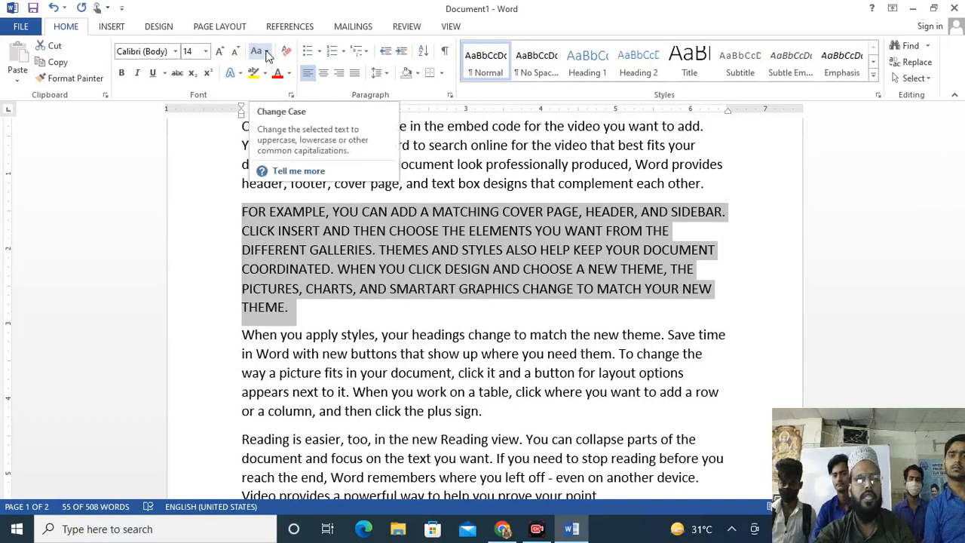
left_click(265, 52)
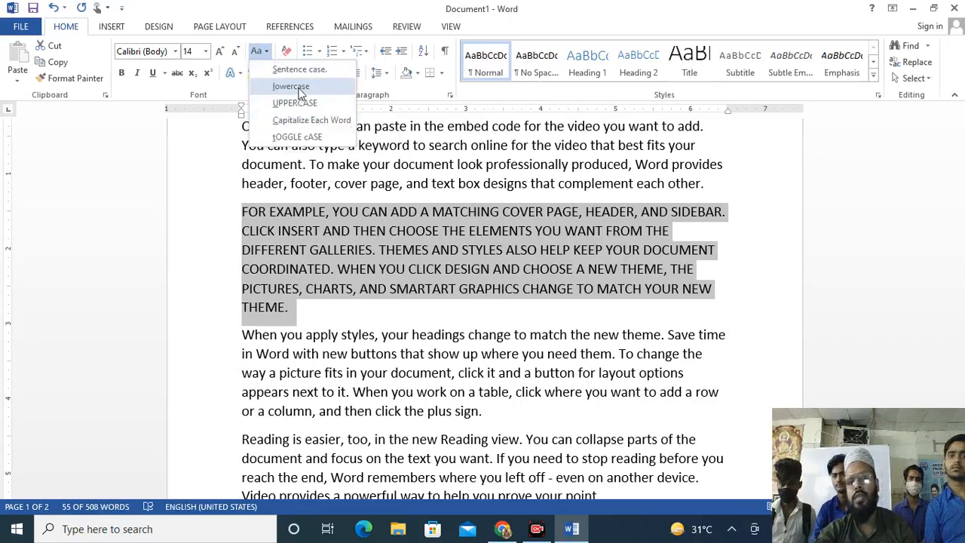
left_click(291, 86)
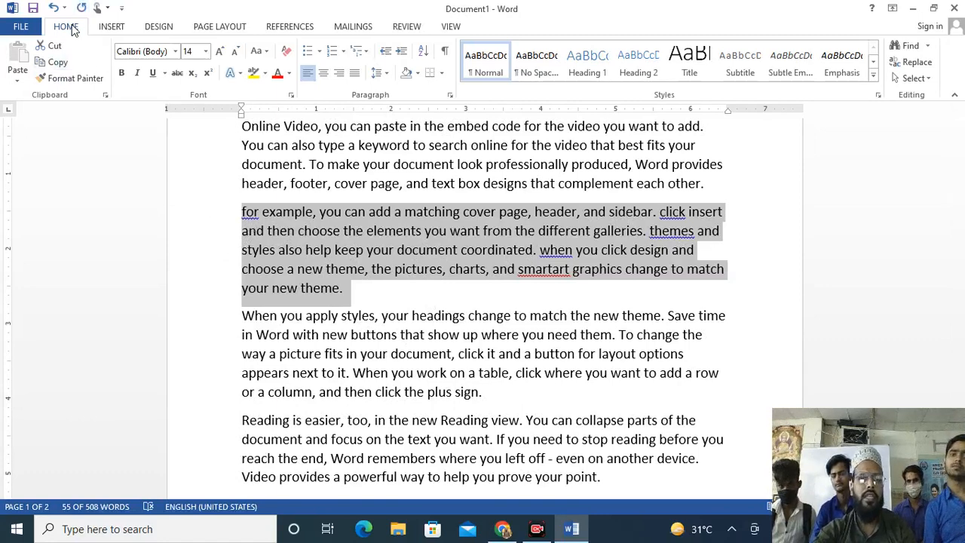
Step: Apply Capitalize Each Word to the selected second paragraph
left_click(263, 61)
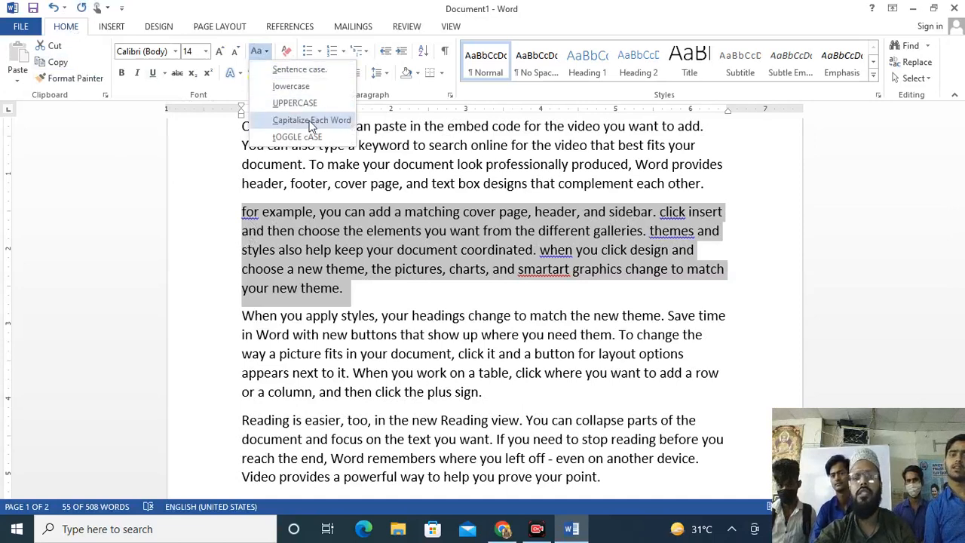
left_click(311, 122)
left_click(443, 315)
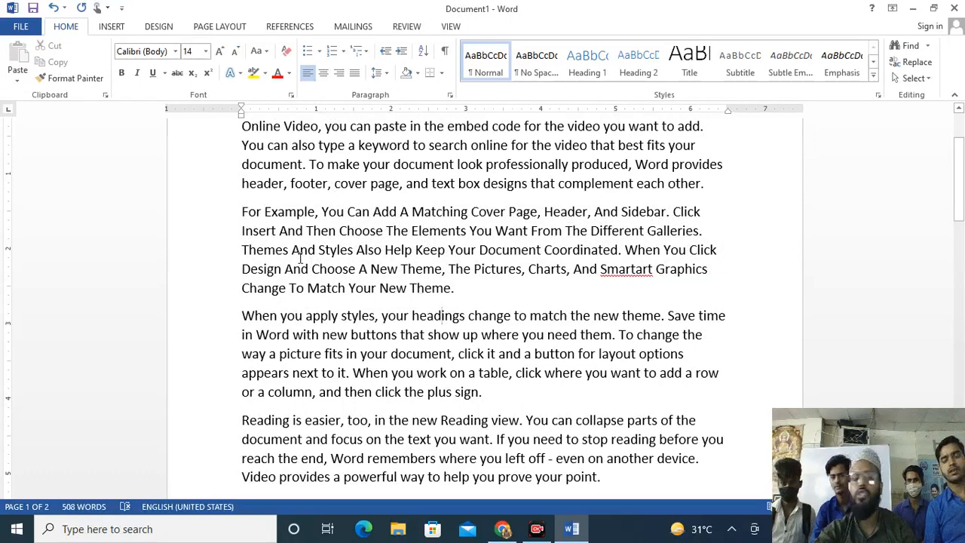
Step: Apply tOGGLE cASE to the whole second paragraph, from "For Example" to "New Theme"
left_click(238, 212)
left_click_drag(239, 212, 461, 292)
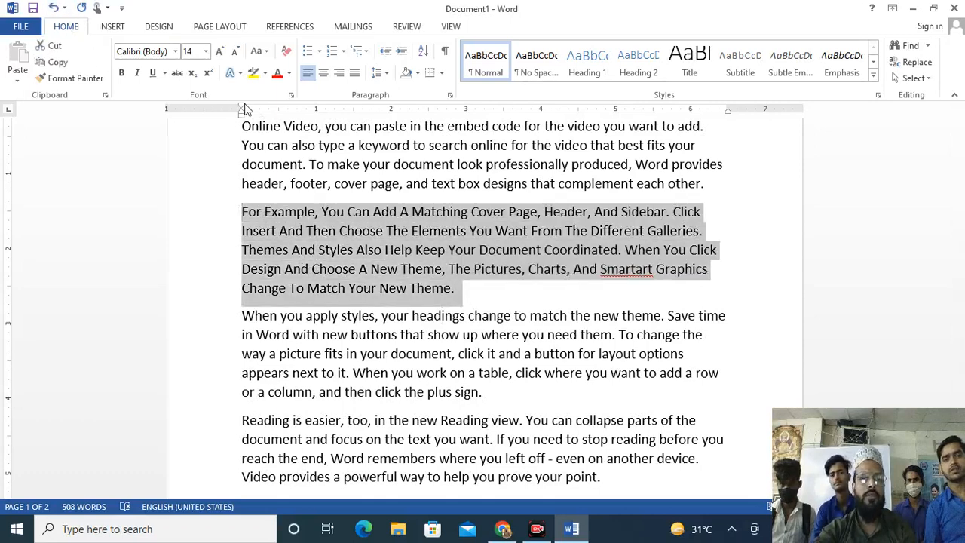
left_click(260, 51)
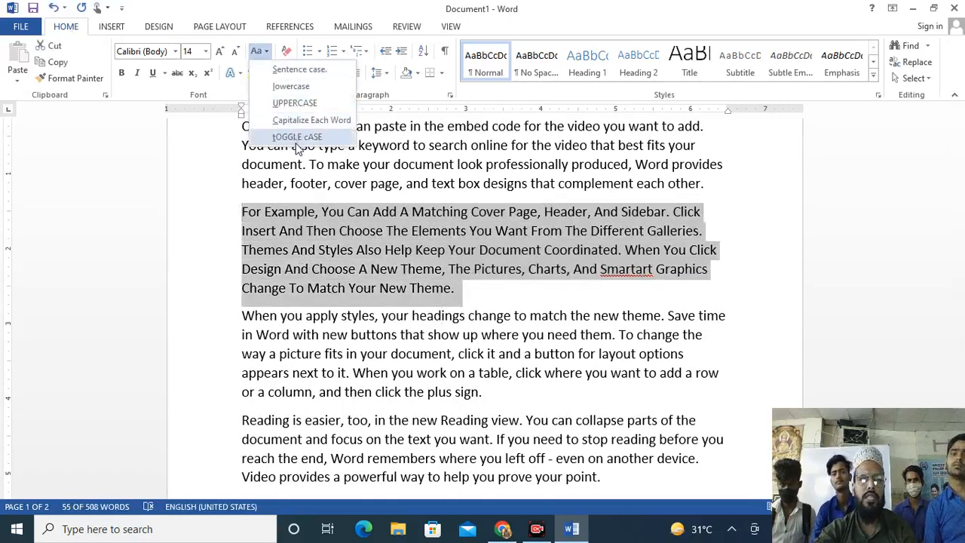
left_click(297, 136)
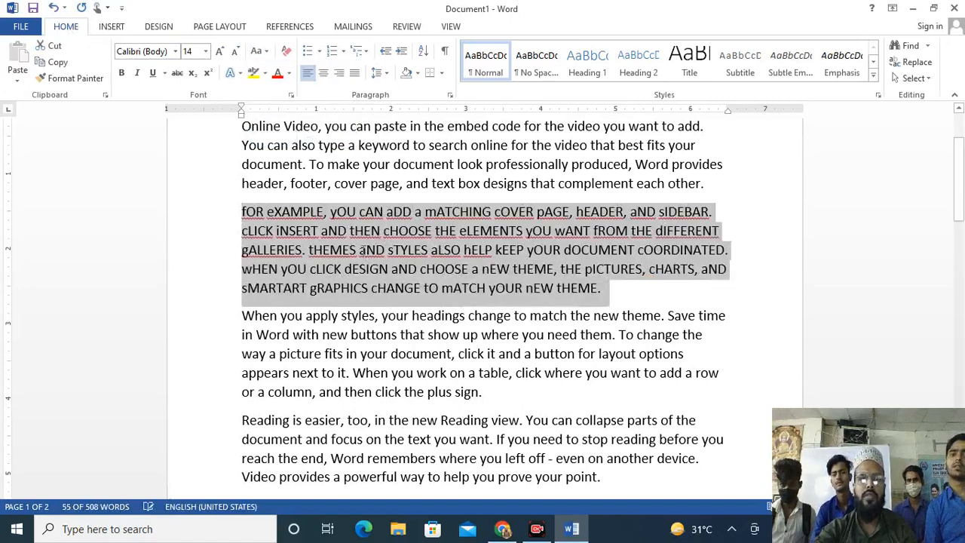
left_click(359, 250)
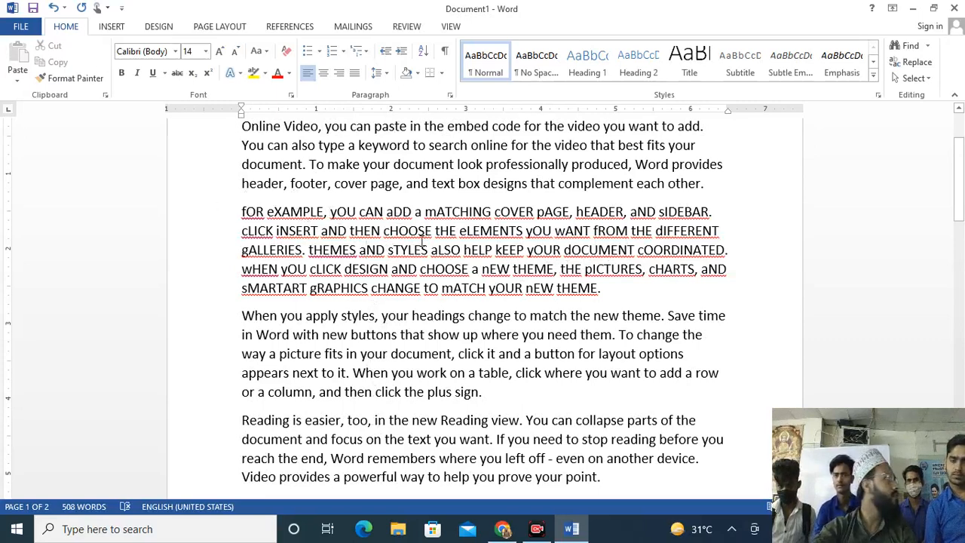
scroll(482, 244, "up", 1)
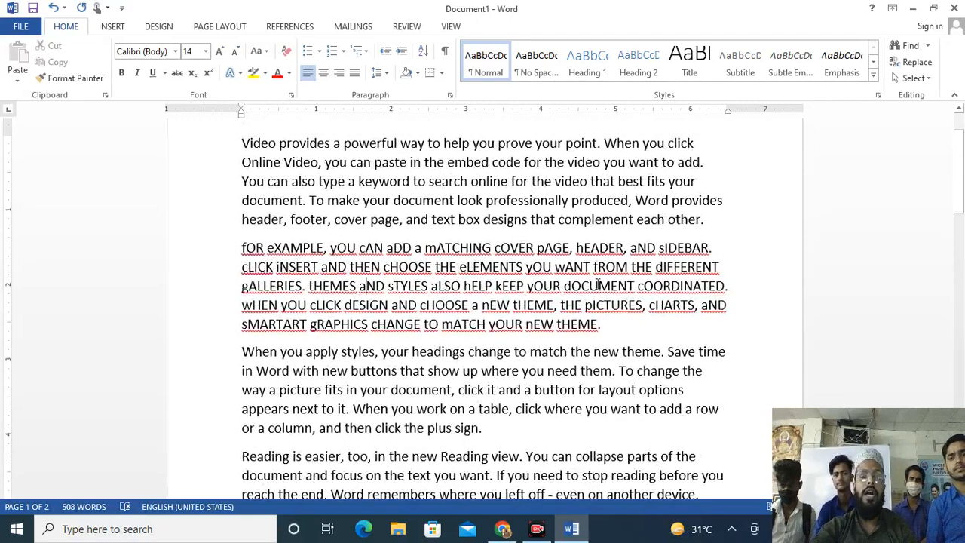
scroll(669, 346, "up", 2)
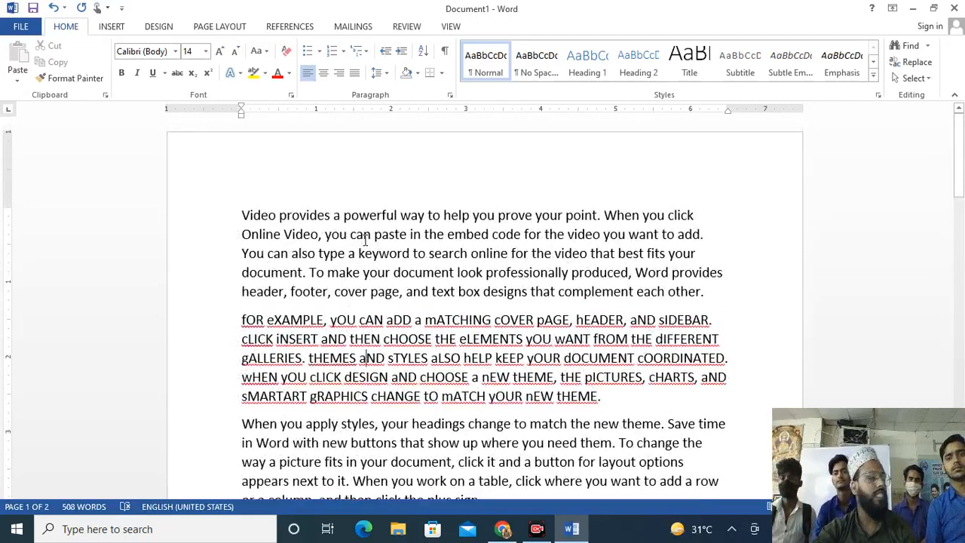
Step: Add a line reading "sdfdg" below the last paragraph of the document
scroll(365, 242, "down", 1)
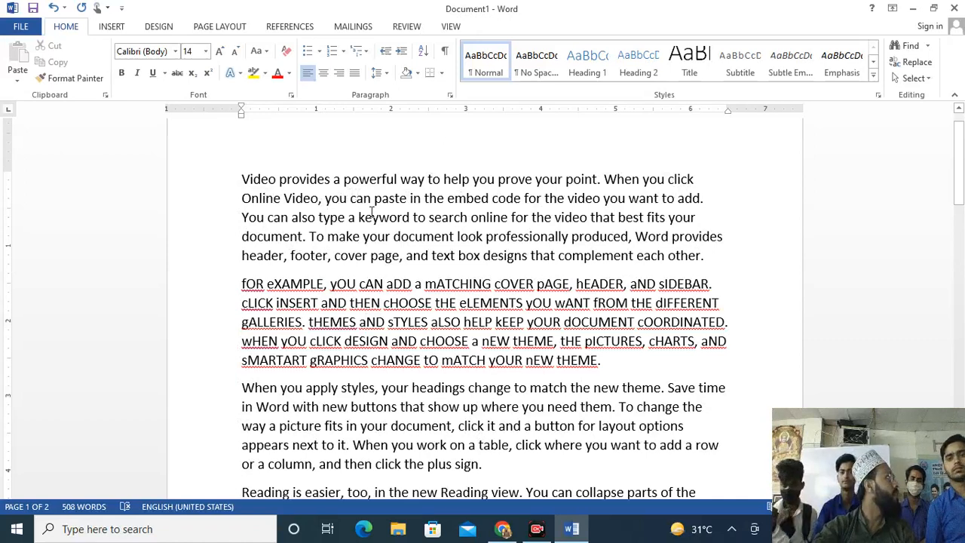
scroll(460, 393, "down", 2)
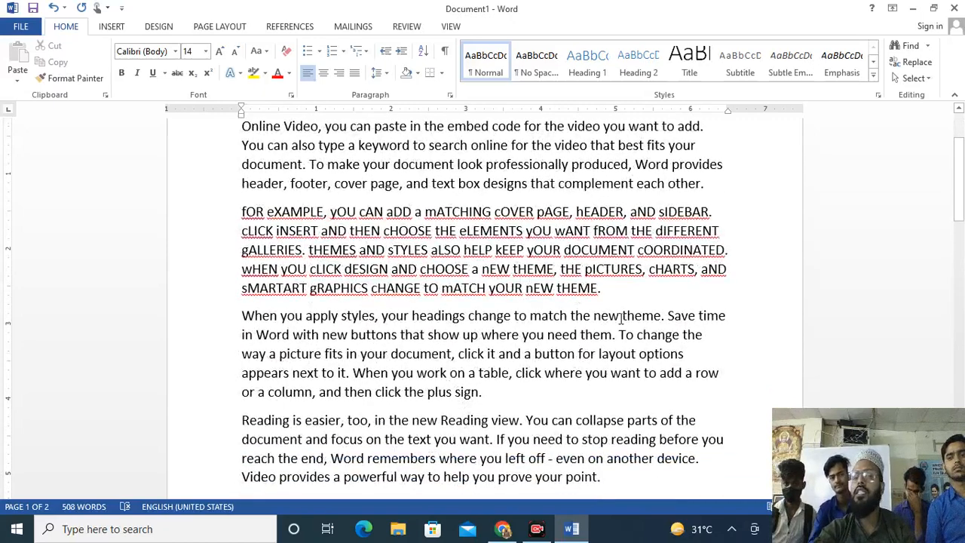
scroll(771, 294, "down", 2)
scroll(601, 366, "up", 4)
scroll(601, 365, "down", 12)
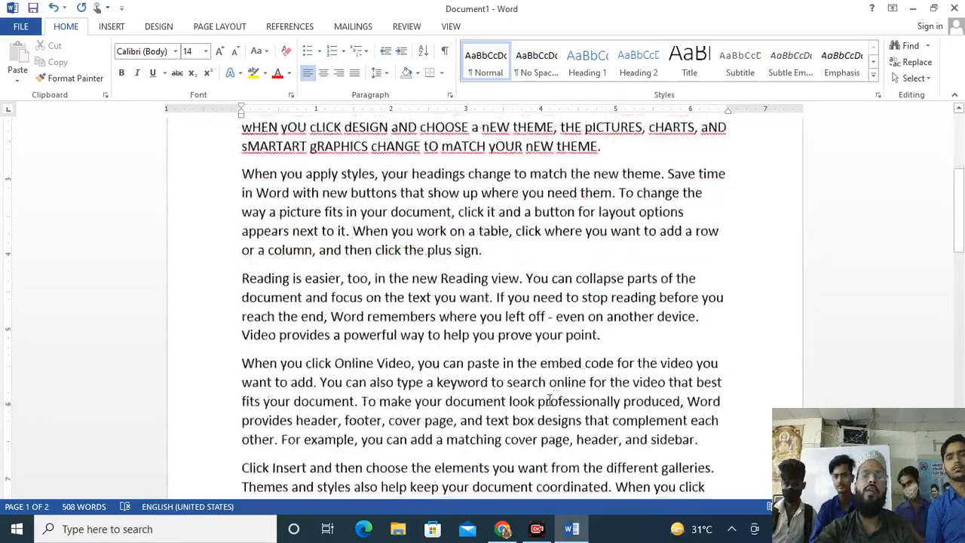
left_click(241, 312)
type("sdfdg")
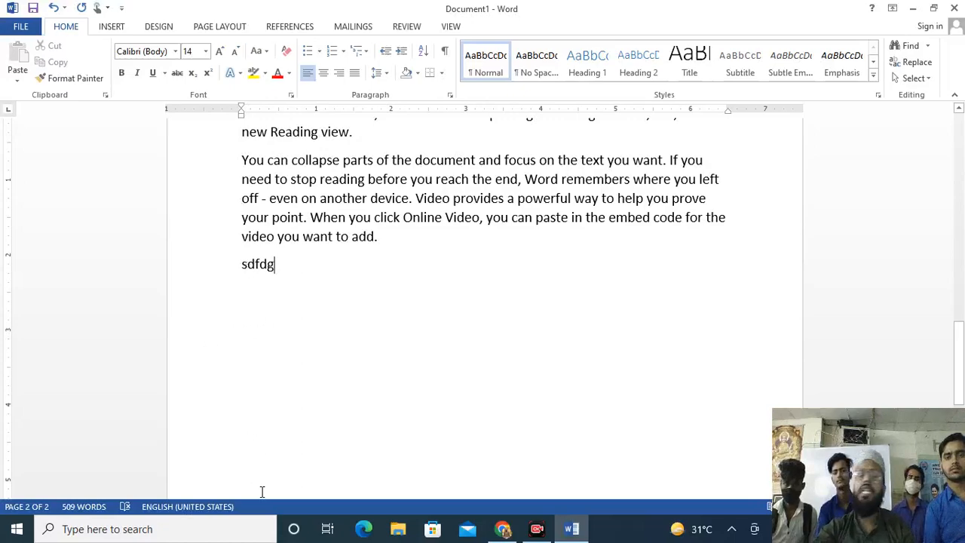
Step: Right-align the third paragraph, from "When you apply styles" to "plus sign"
scroll(262, 492, "up", 10)
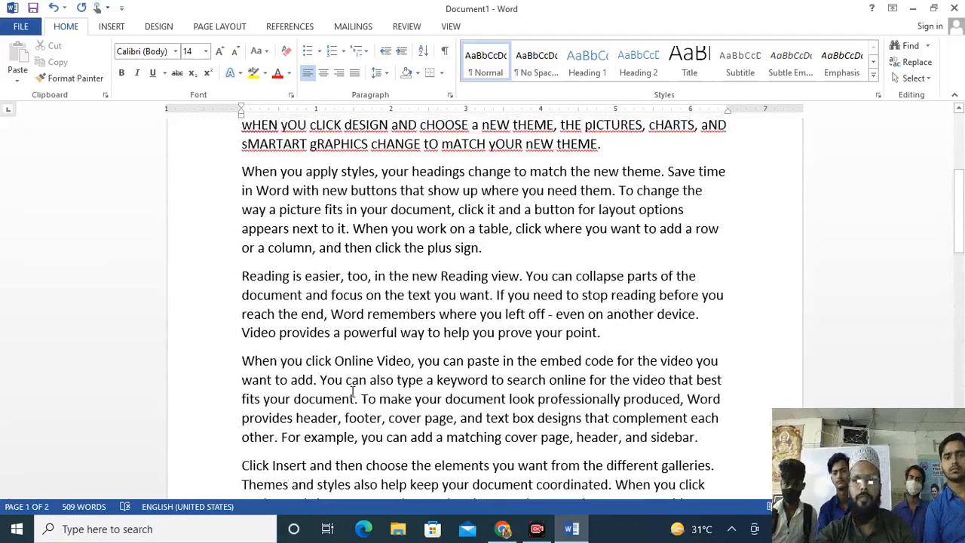
scroll(355, 346, "down", 2)
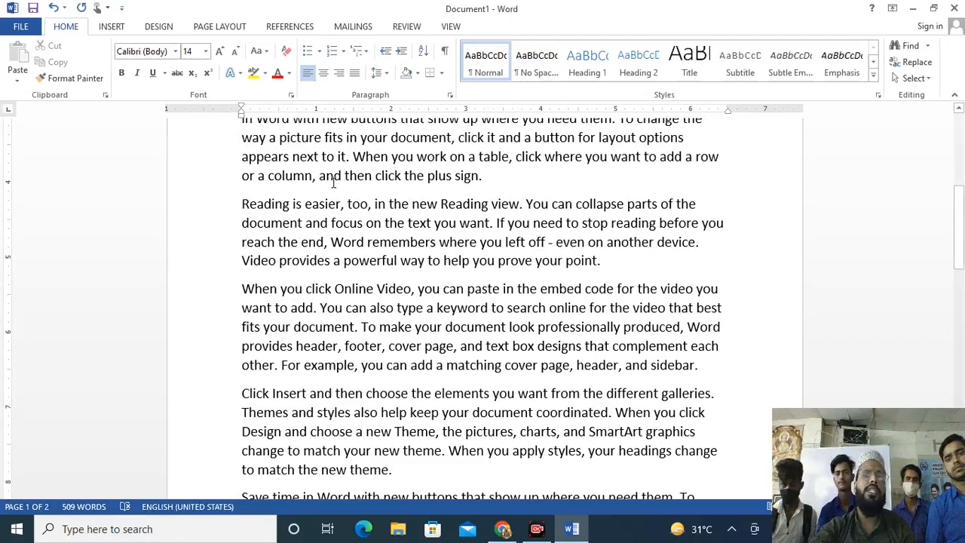
scroll(334, 182, "up", 3)
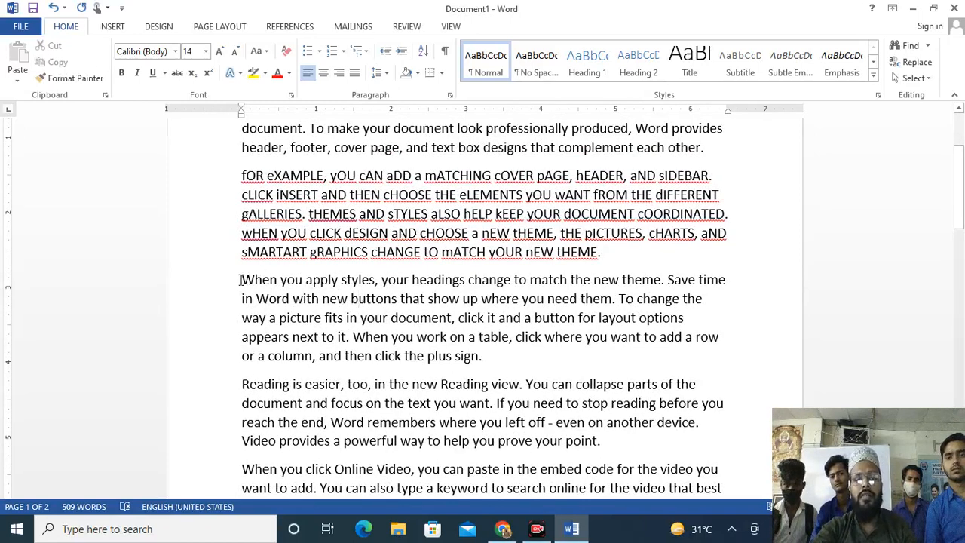
left_click_drag(242, 279, 530, 355)
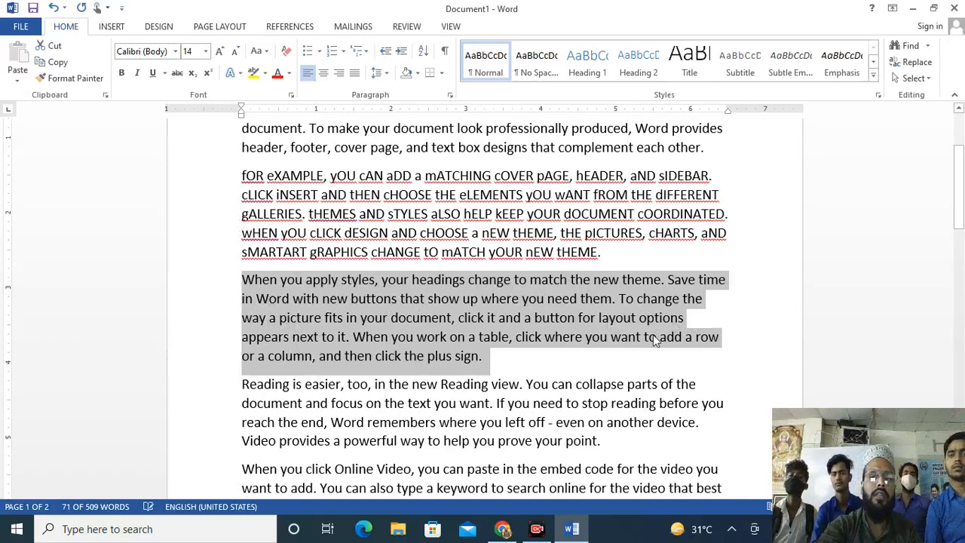
key("ctrl+r")
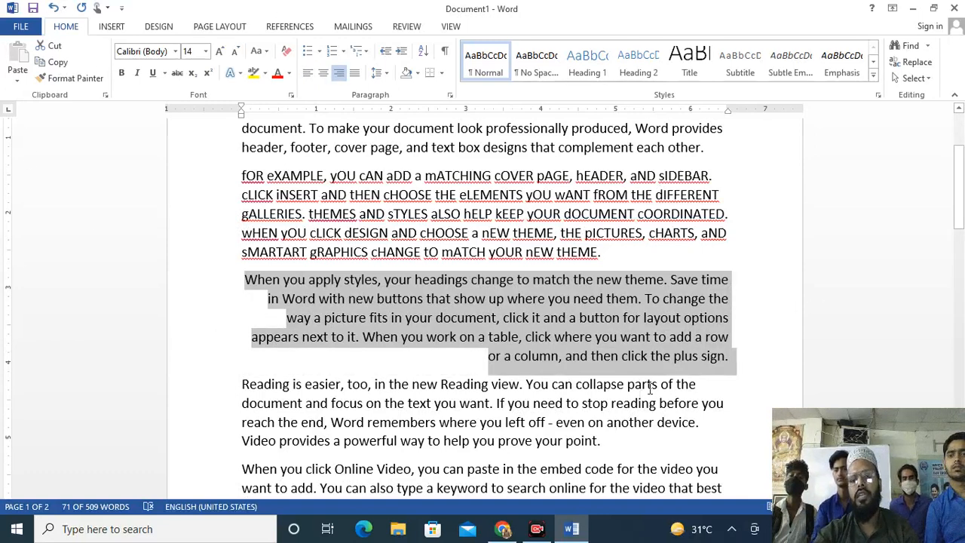
left_click(652, 384)
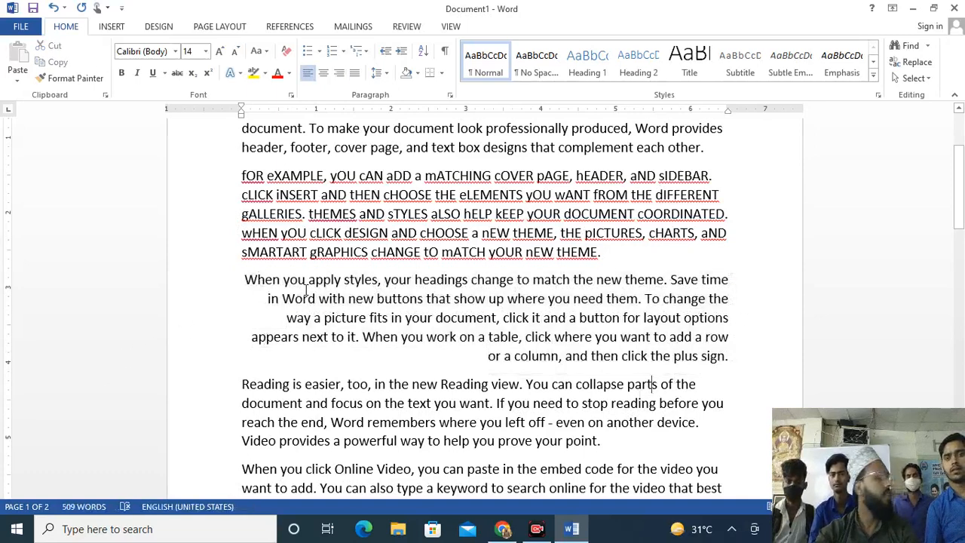
Step: Center the fourth paragraph, from "Reading is easier" to "prove your point"
scroll(607, 383, "down", 1)
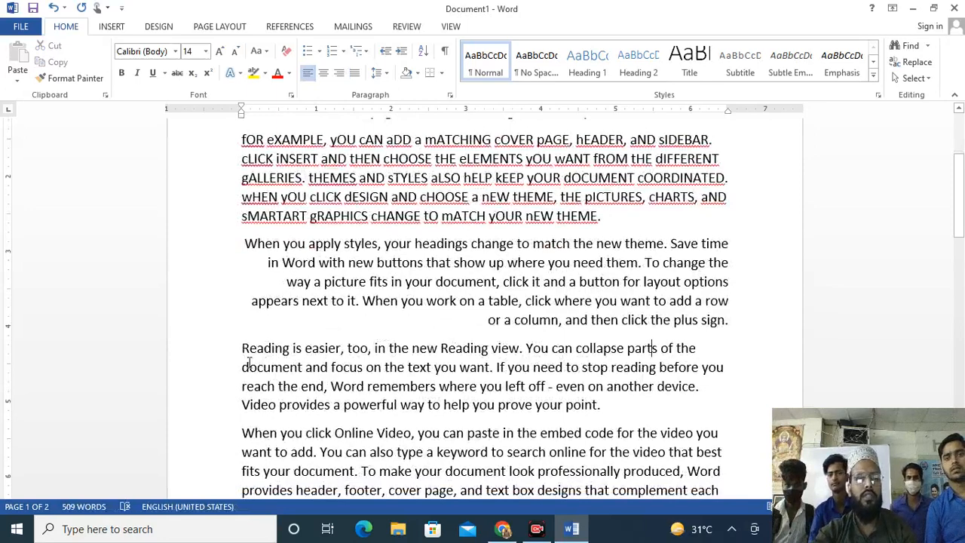
left_click_drag(242, 348, 609, 404)
key("ctrl+e")
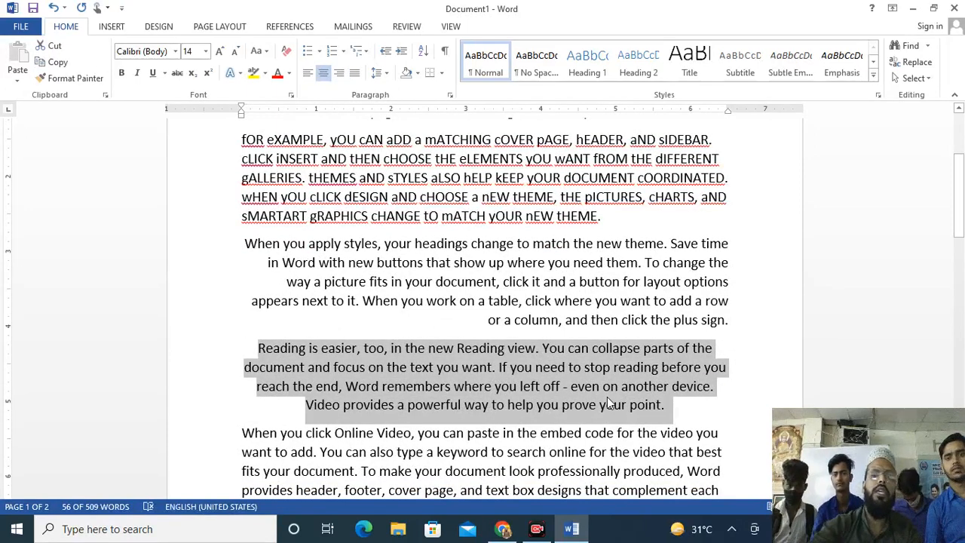
left_click(594, 367)
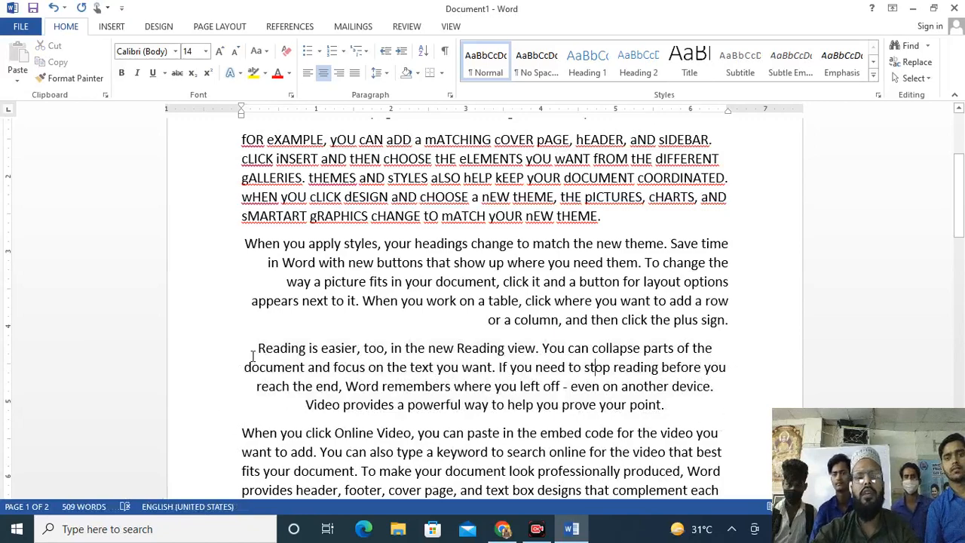
scroll(371, 445, "down", 3)
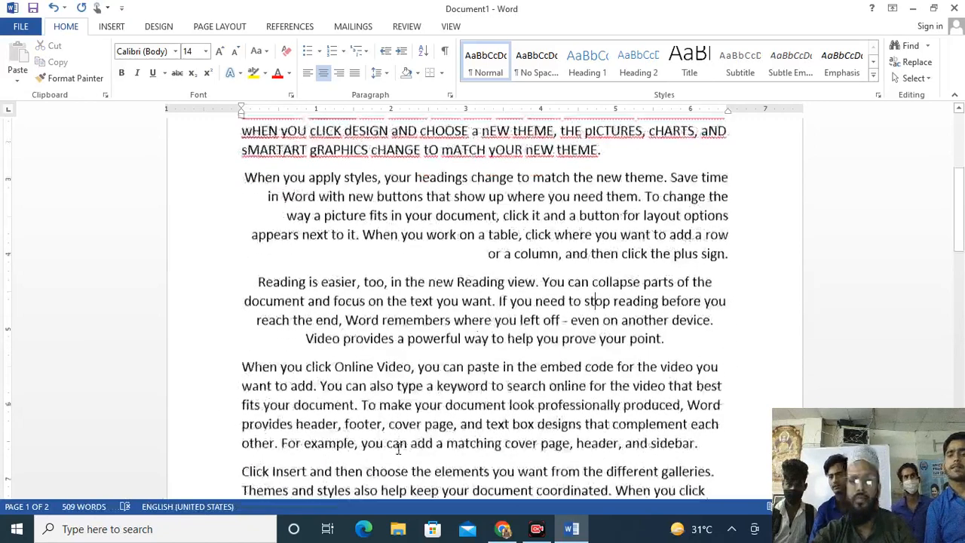
left_click_drag(248, 322, 687, 417)
left_click(687, 417)
Step: Justify the third paragraph, the one beginning "When you apply styles"
scroll(493, 399, "up", 3)
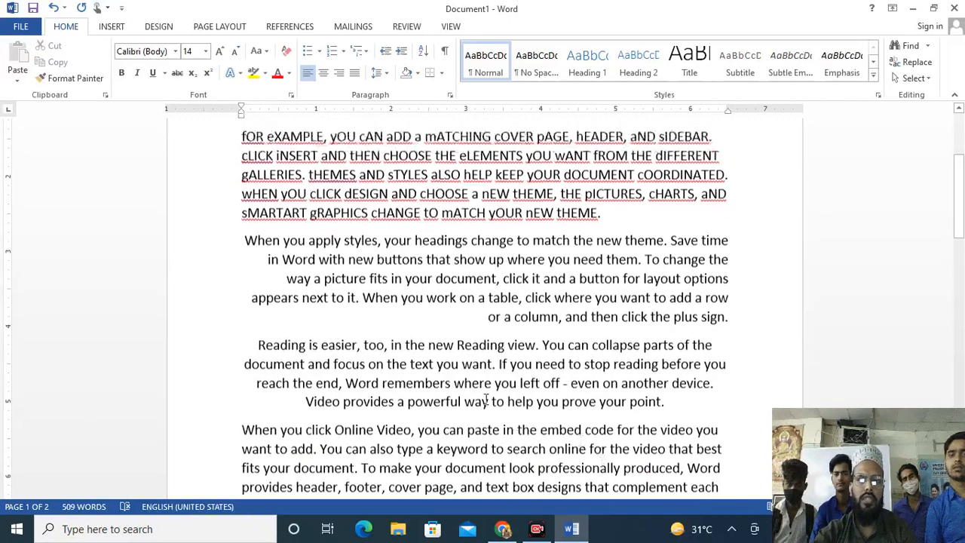
left_click_drag(244, 239, 772, 332)
key("ctrl+j")
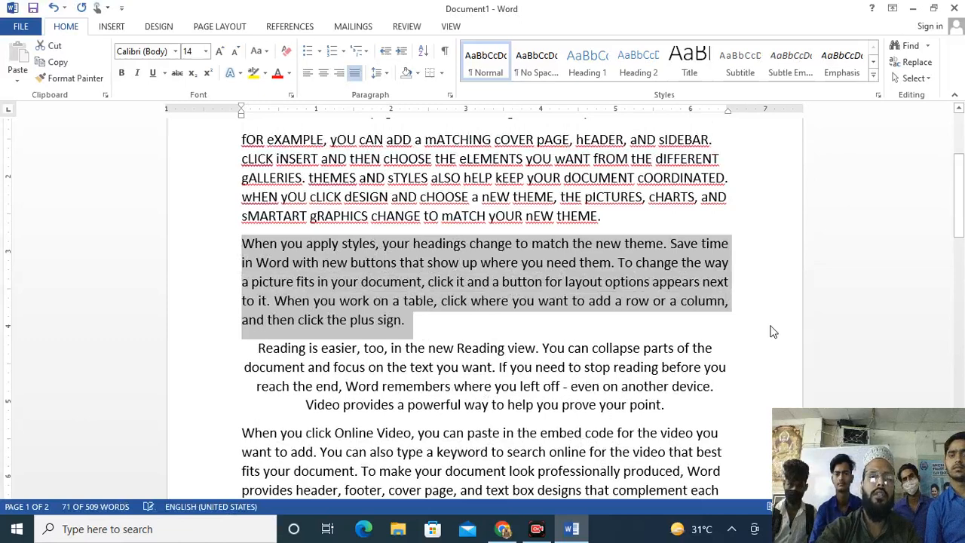
key("Right")
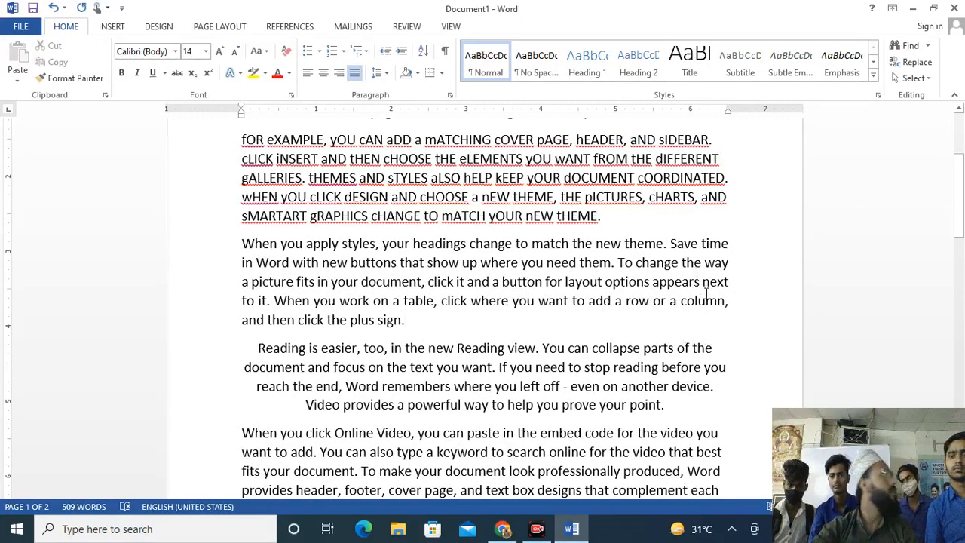
Step: Add a left-aligned line reading "gdfgfhg" after "sdfdg" at the end of the document
scroll(454, 383, "down", 20)
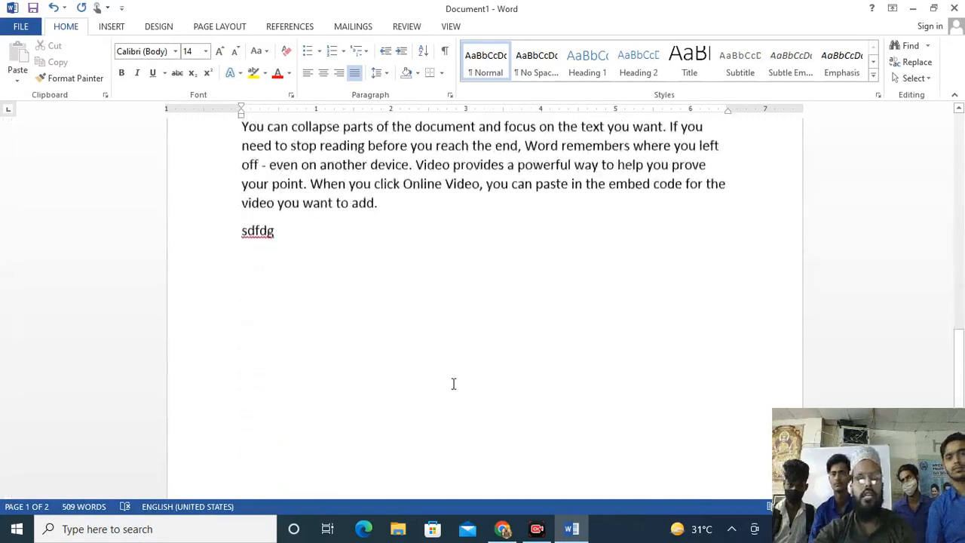
scroll(269, 258, "up", 2)
left_click(291, 156)
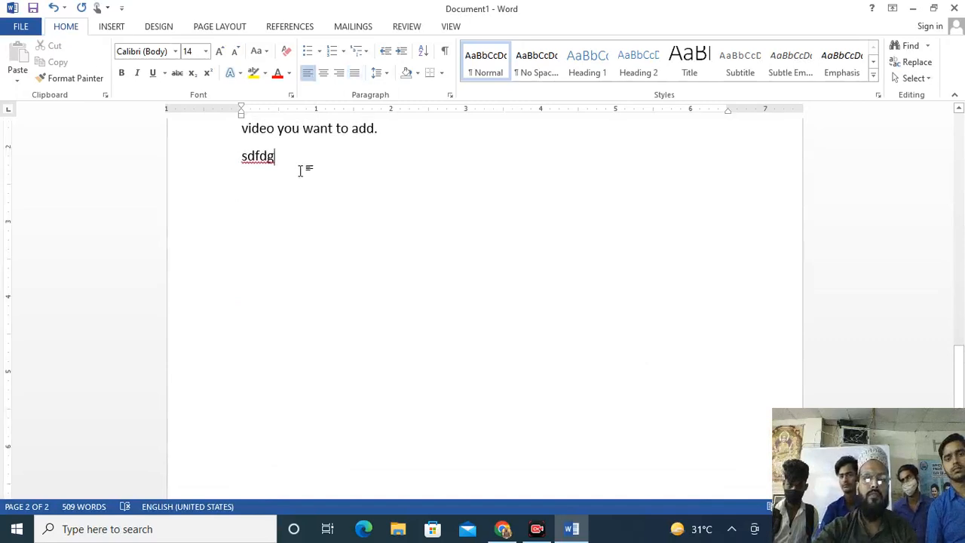
key("Return")
type("gdfgfhg")
key("Return")
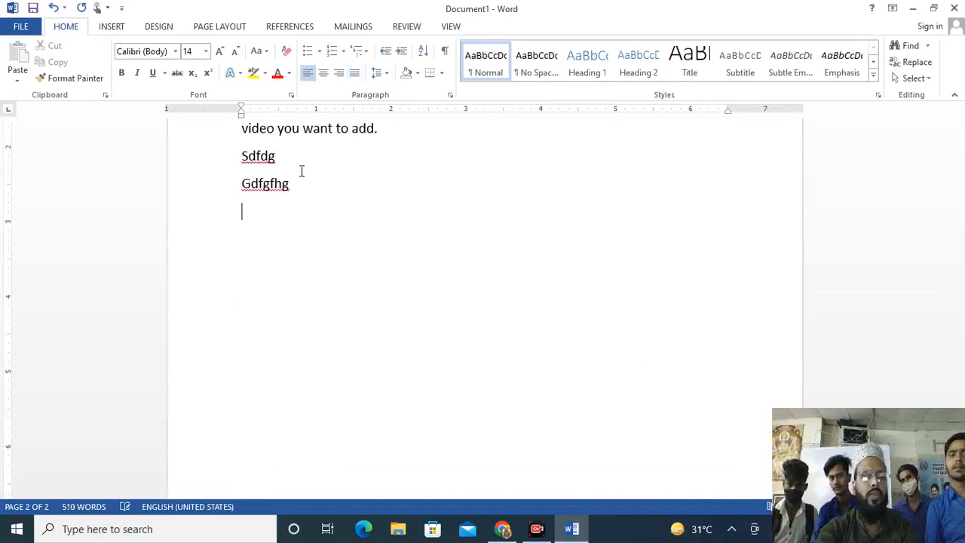
Step: Add a right-aligned line reading "bfghfghgjhjkh" below "Gdfgfhg"
key("ctrl+r")
type("bfghfghgjhjkh")
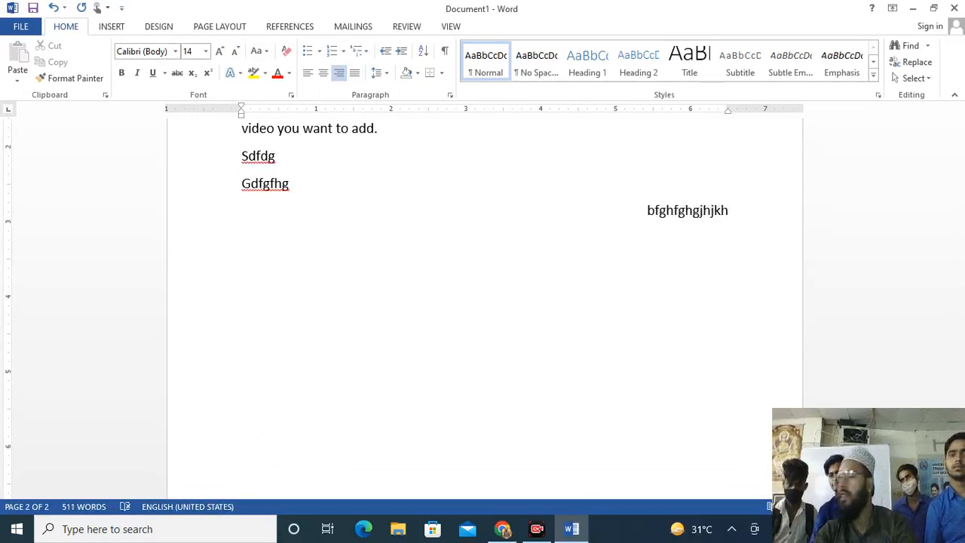
key("Return")
Step: Add two centered lines, "fdfghfj" and "gfgfhgkhlj", followed by a justified line reading "dsfdfgfxgh"
key("ctrl+e")
type("fdfghfj")
key("Return")
type("gfgfhgkhlj")
key("Return")
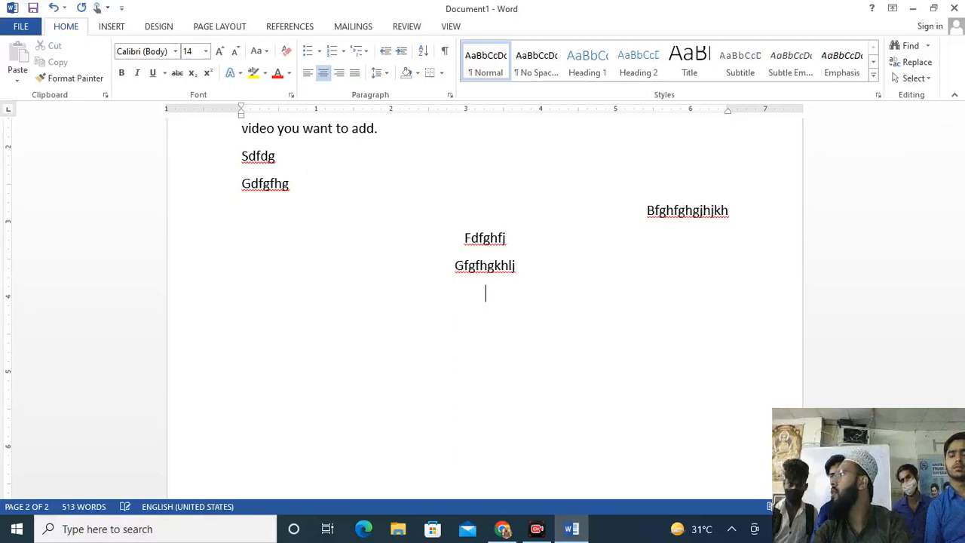
key("ctrl+j")
type("dsfdfgfxgh")
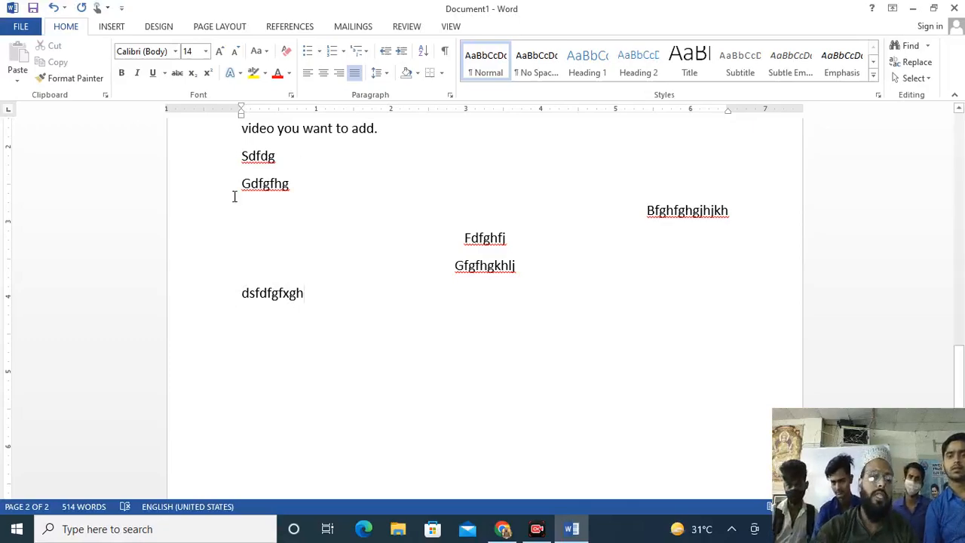
Step: Increase the indent of the second paragraph by one level and decrease it again
scroll(288, 316, "up", 8)
scroll(422, 288, "up", 10)
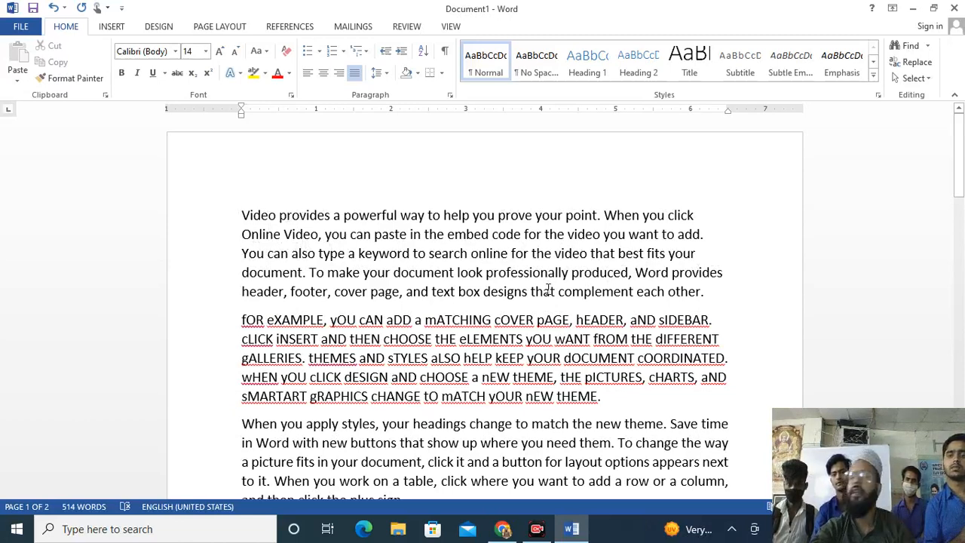
left_click(242, 219)
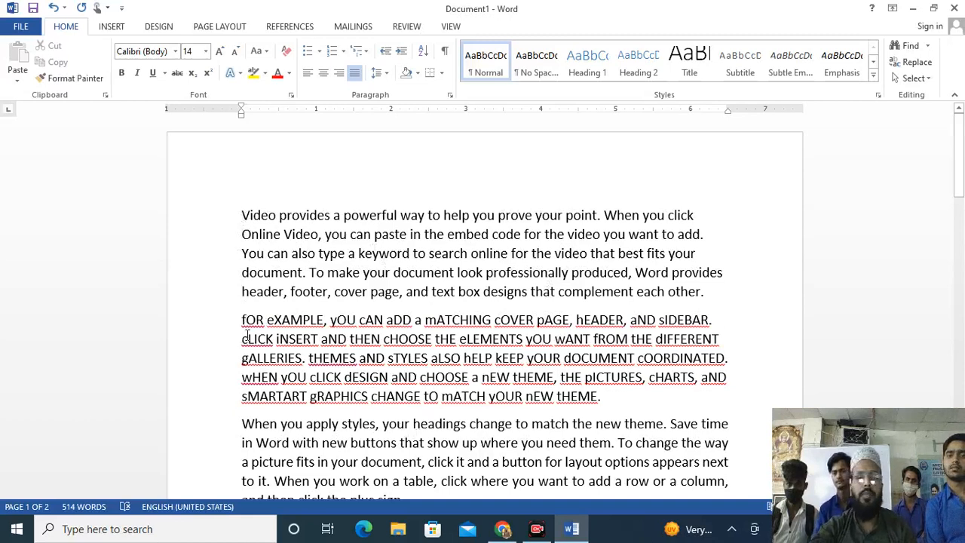
left_click(281, 333)
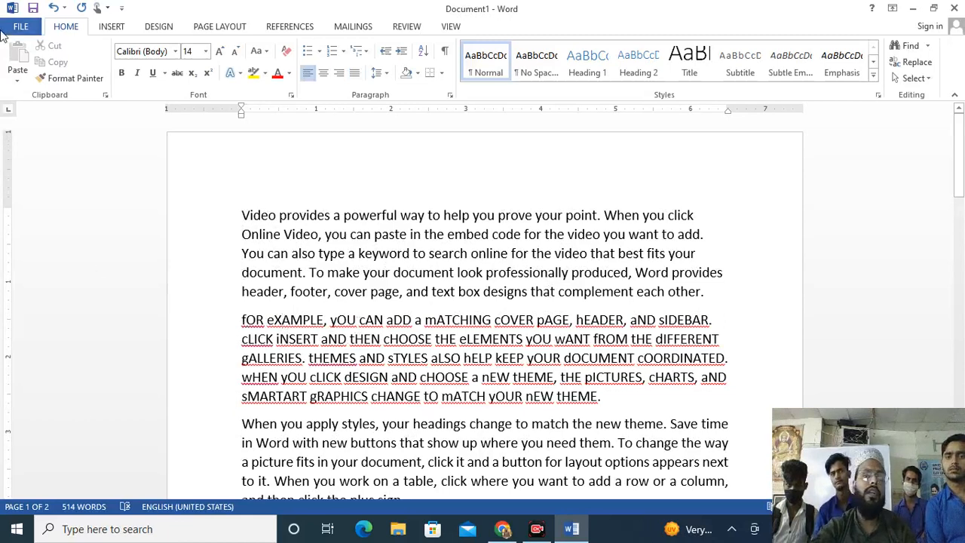
left_click(402, 57)
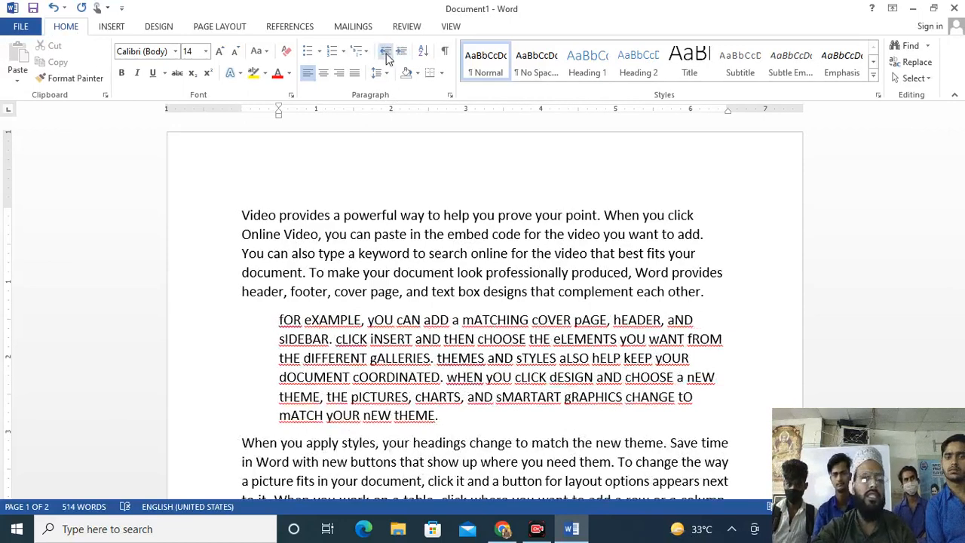
left_click(386, 56)
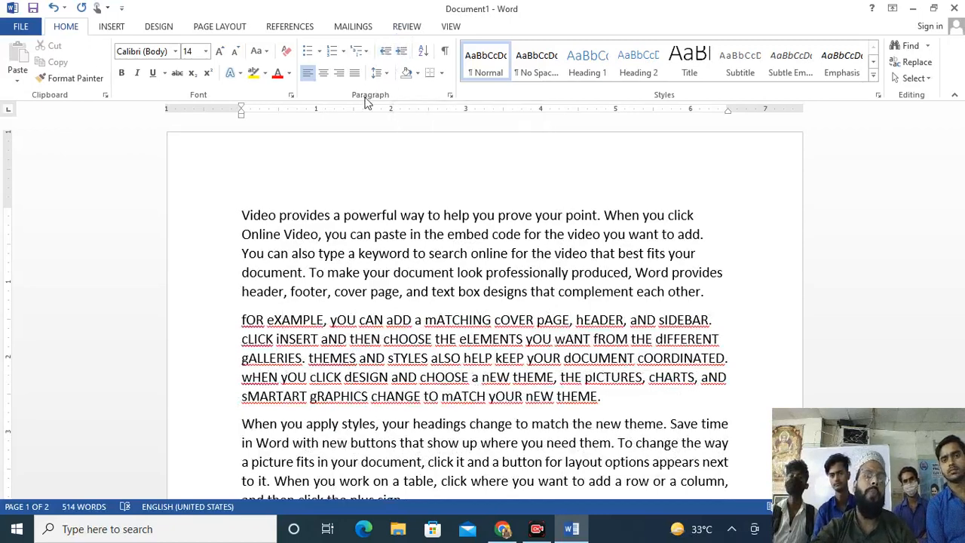
Step: Set the second paragraph's left indentation to 0.7" in the Paragraph settings
left_click(452, 95)
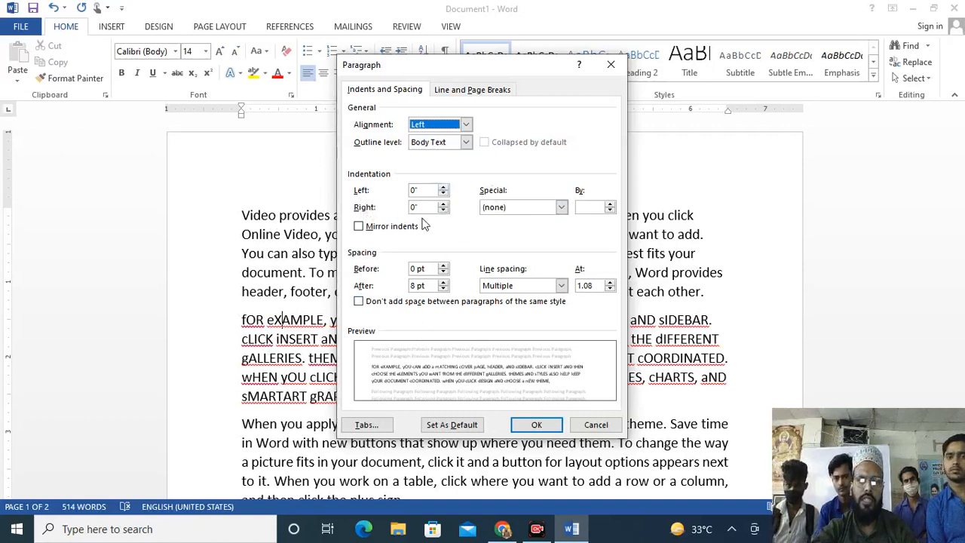
left_click(443, 187)
left_click(443, 187)
left_click(444, 187)
left_click(444, 187)
left_click(444, 187)
left_click(444, 187)
left_click(444, 187)
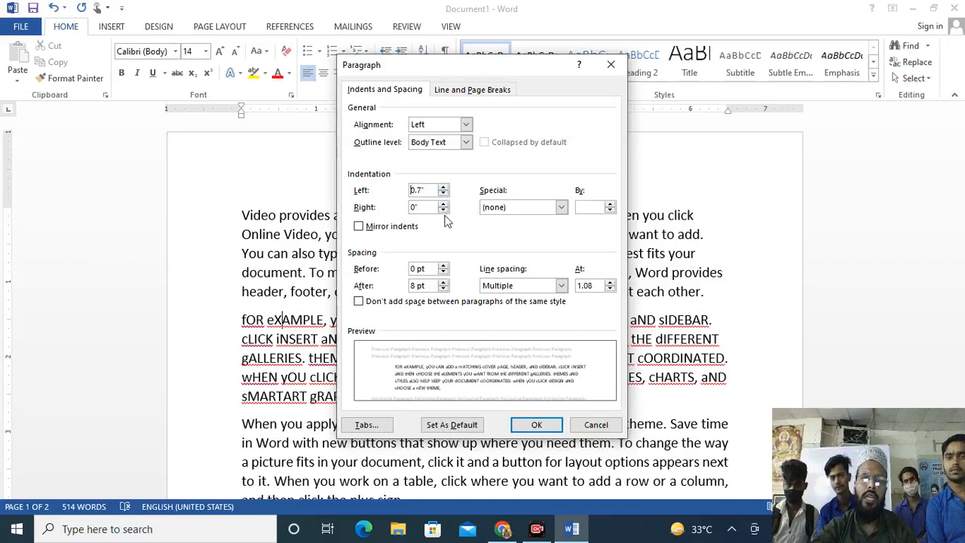
Step: Set the second paragraph's right indentation to 1" and apply the paragraph settings
left_click(444, 204)
left_click(444, 204)
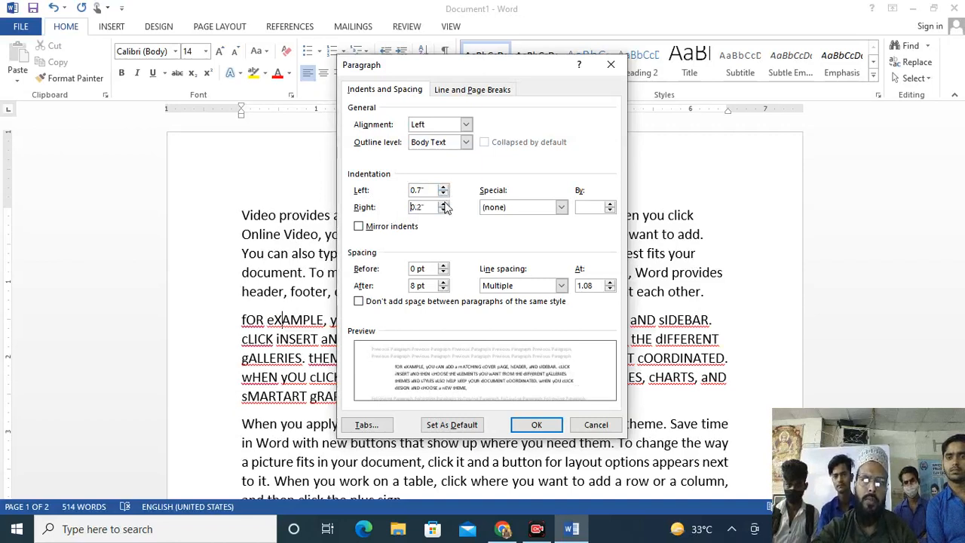
left_click(444, 204)
left_click(444, 204)
left_click(443, 204)
left_click(444, 204)
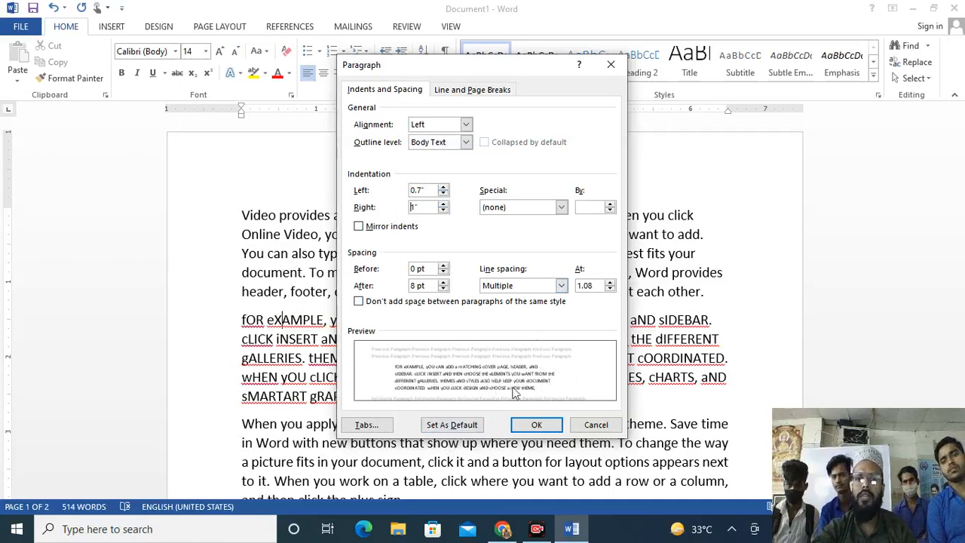
left_click(536, 424)
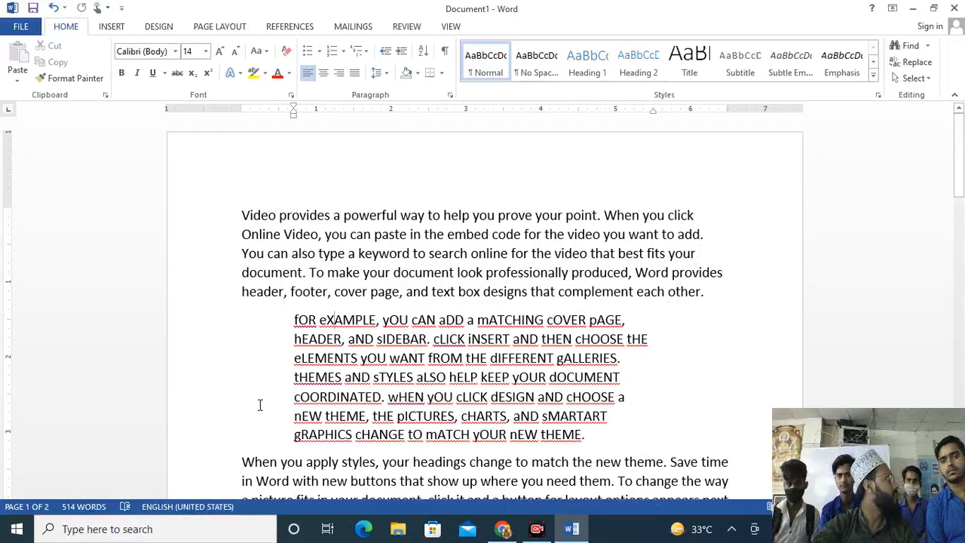
Step: Apply a 0.5" first-line indent to the third paragraph, beginning "When you apply styles"
scroll(676, 478, "down", 3)
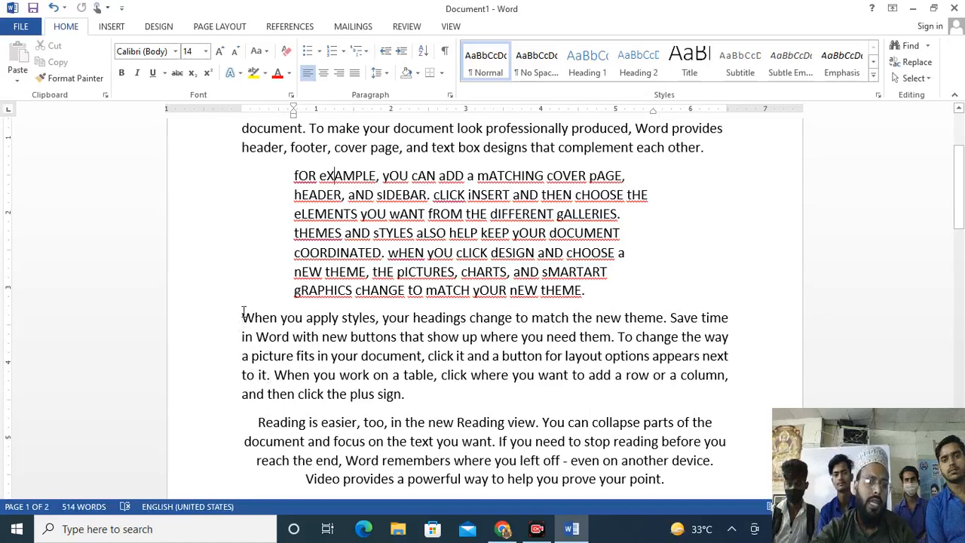
left_click(243, 315)
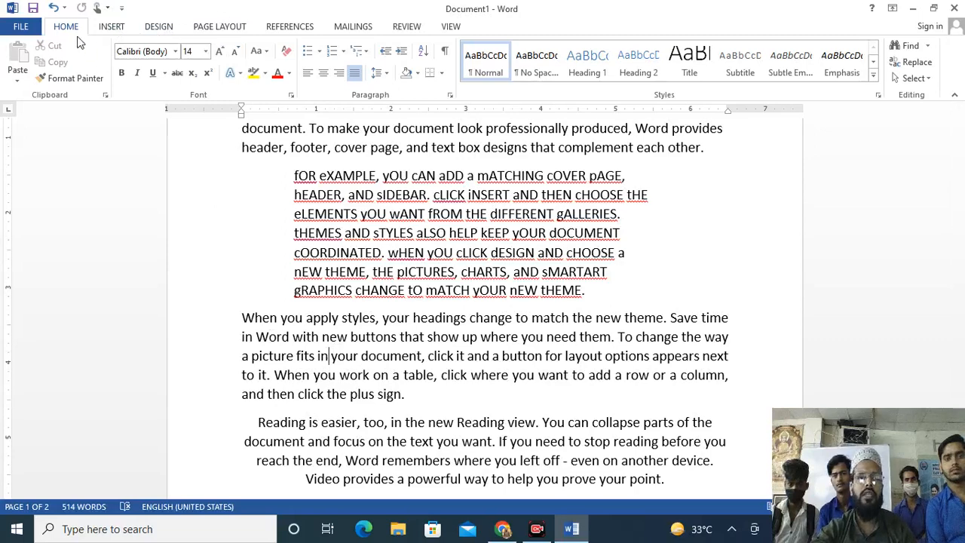
left_click(451, 95)
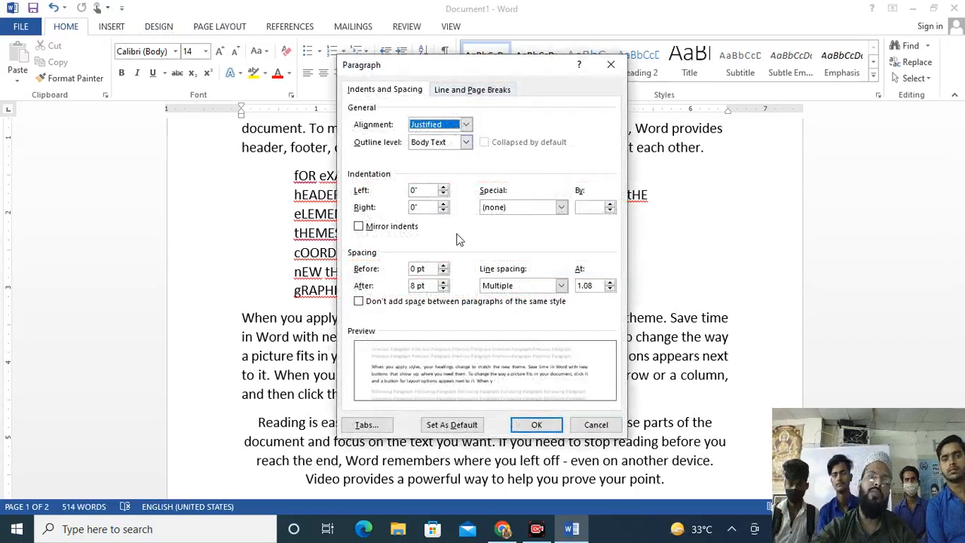
left_click(561, 206)
left_click(527, 229)
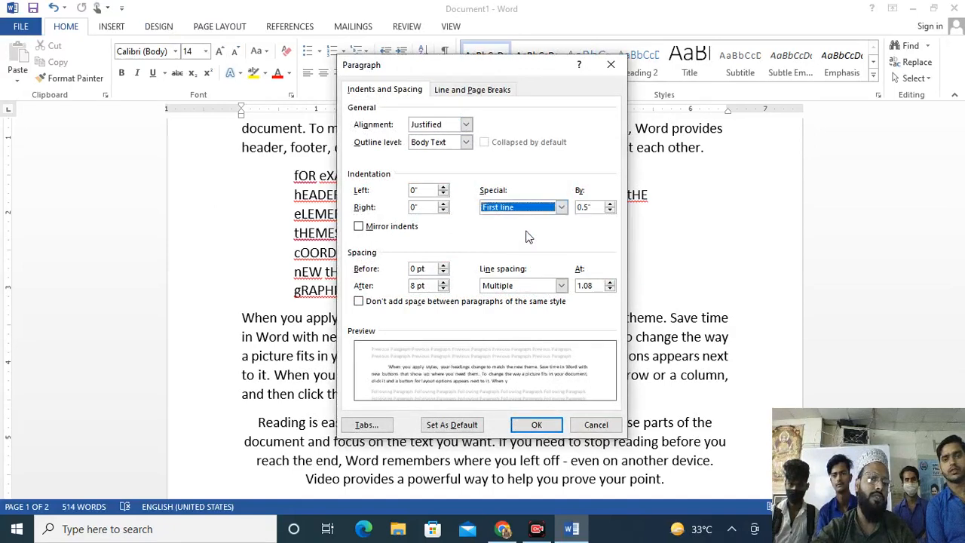
left_click(530, 424)
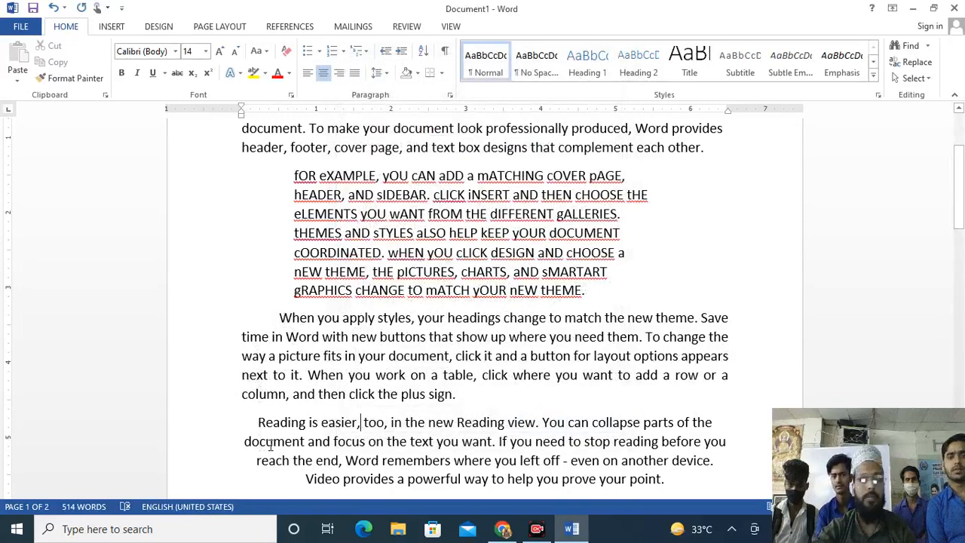
Step: Apply a 0.5" hanging indent to the fifth paragraph, beginning "When you click Online Video"
scroll(360, 300, "down", 4)
left_click(361, 300)
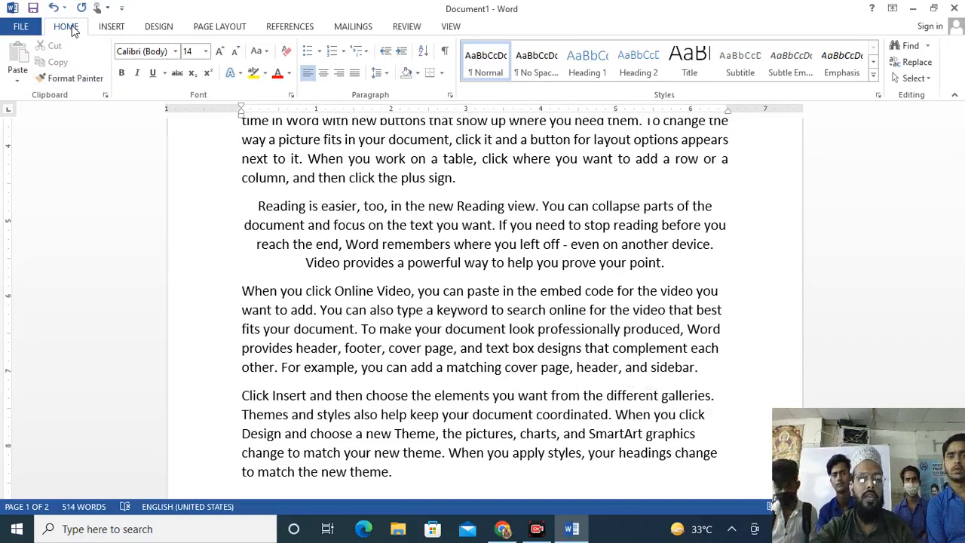
left_click(450, 96)
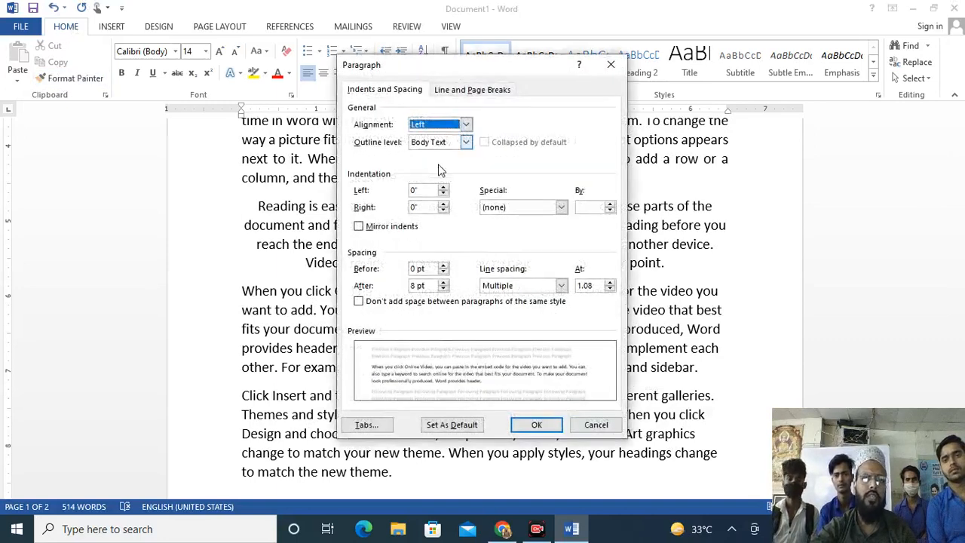
left_click(562, 207)
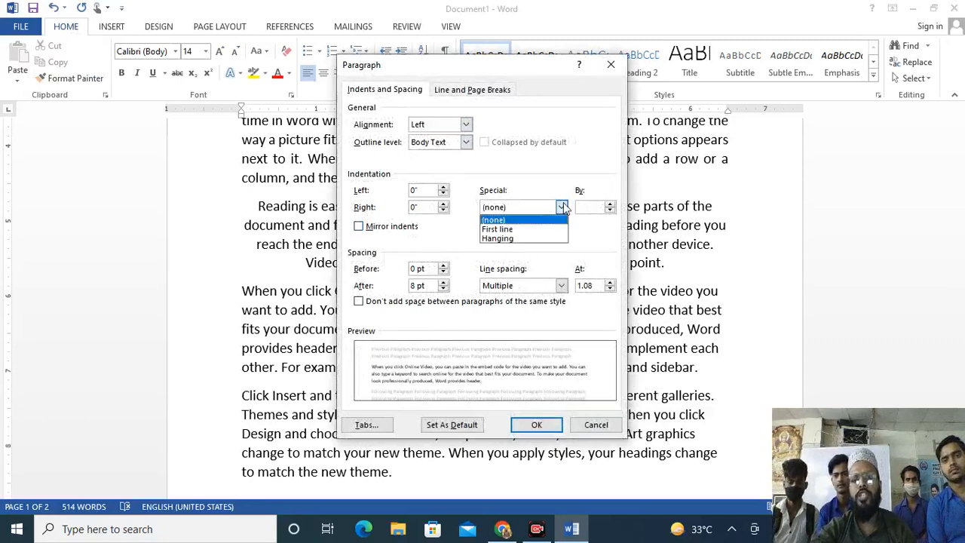
left_click(524, 238)
left_click(537, 425)
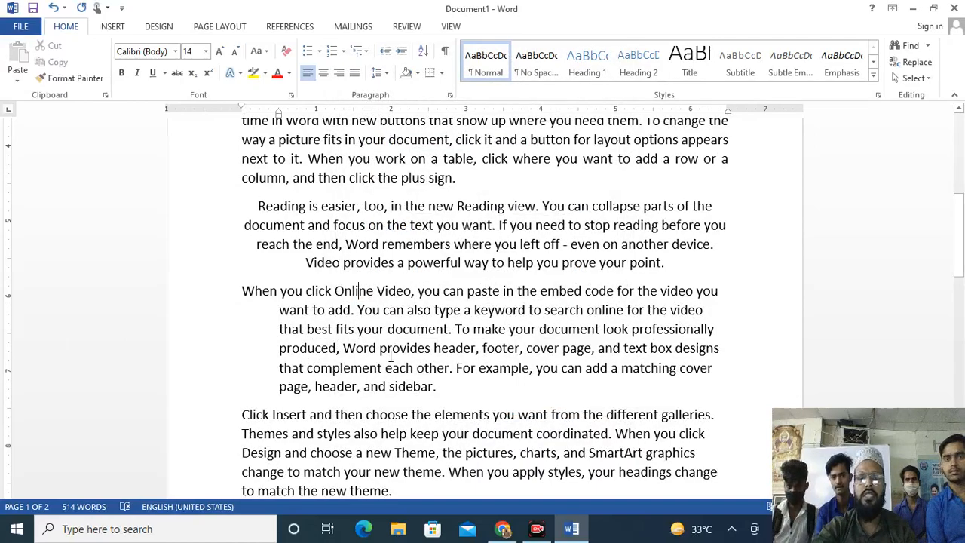
Step: Review the unindented, left and right indented, first-line and hanging paragraphs from the start of the document
scroll(350, 325, "up", 5)
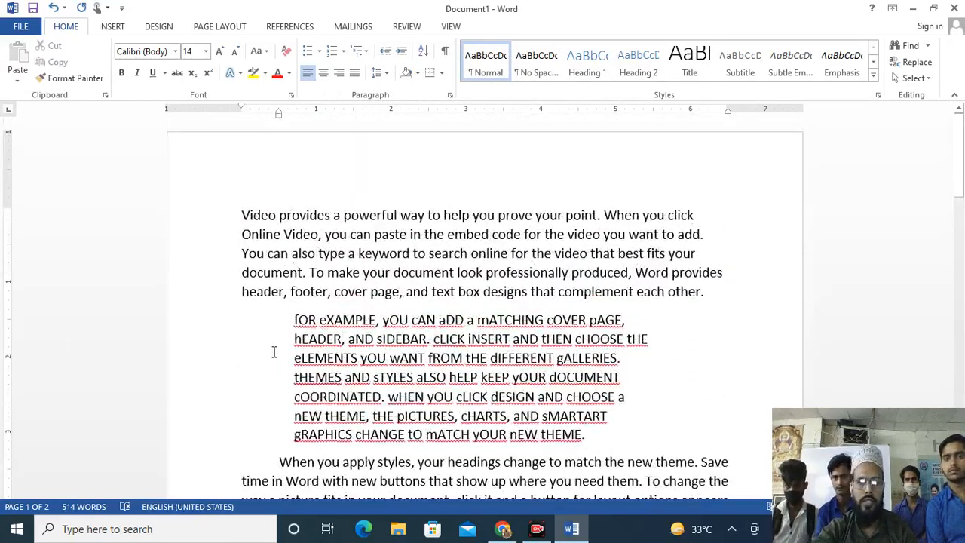
scroll(295, 351, "down", 3)
scroll(342, 192, "up", 3)
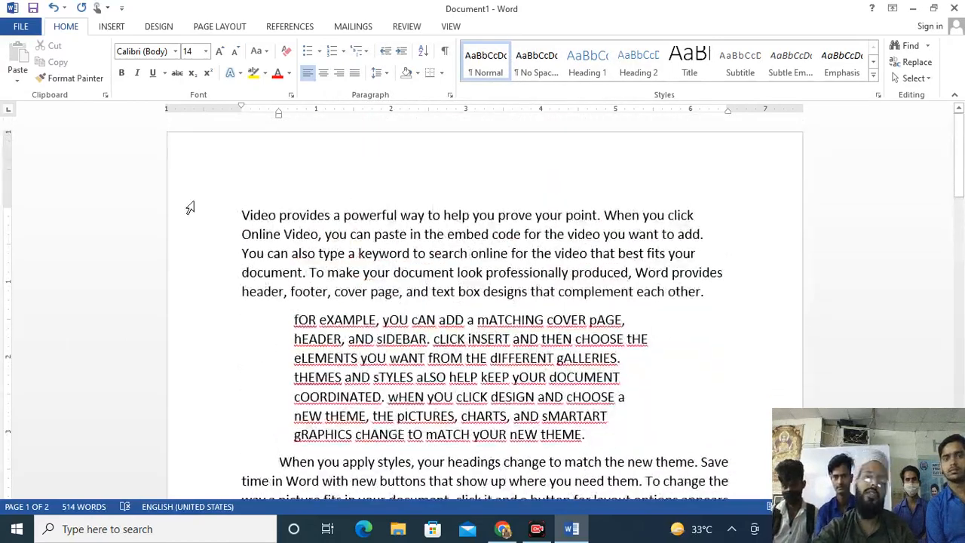
left_click_drag(358, 216, 369, 215)
scroll(324, 226, "down", 2)
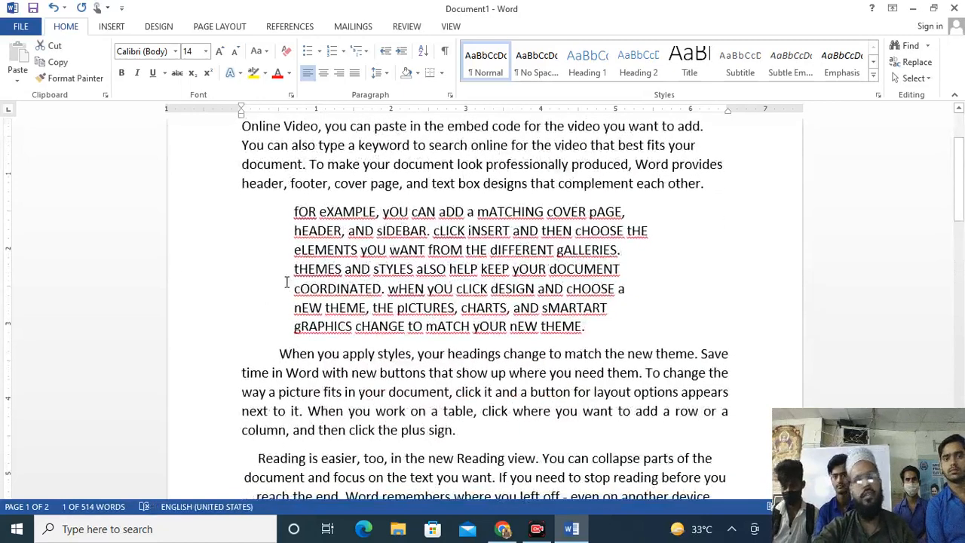
scroll(144, 384, "down", 3)
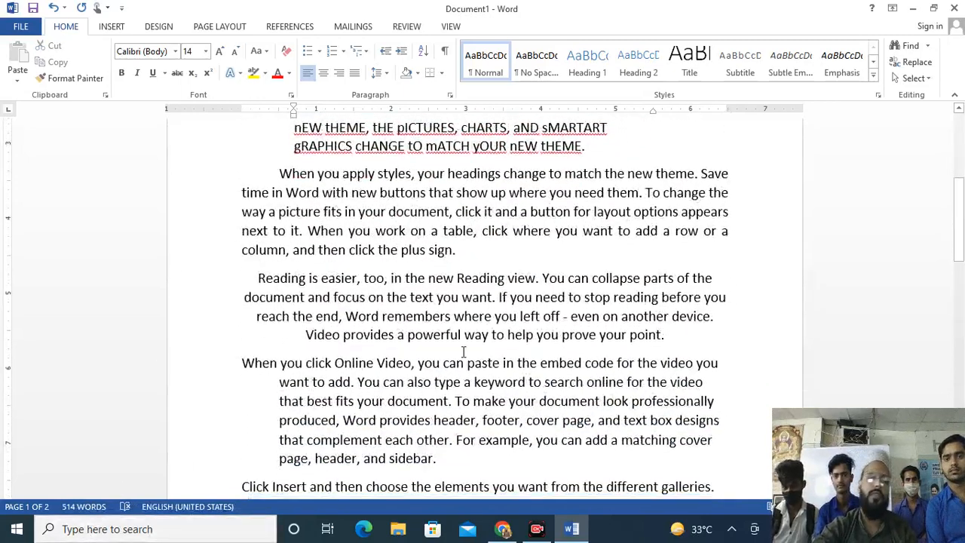
key("alt+Tab")
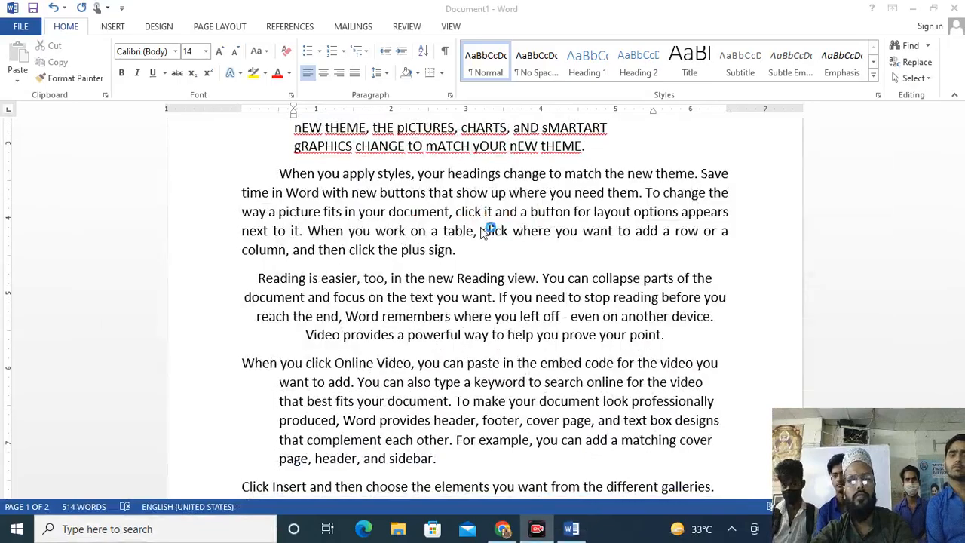